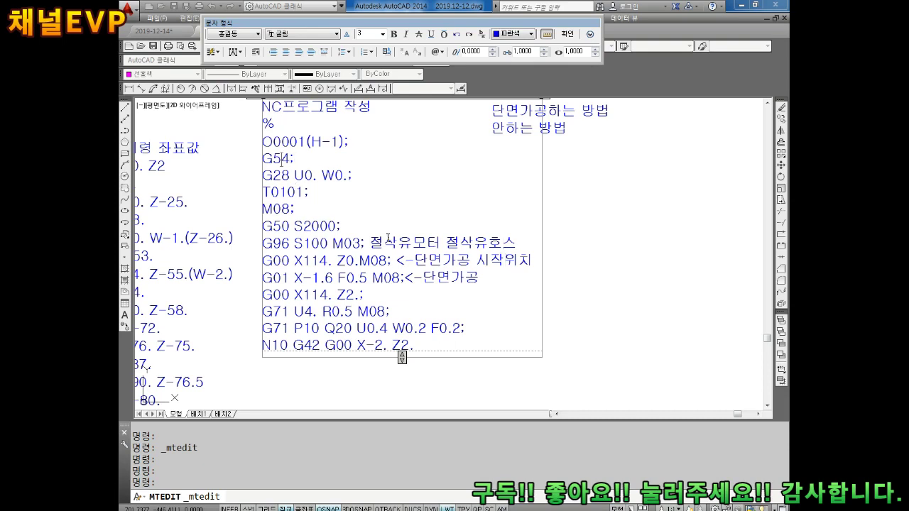
Delete the standalone M08 line below T0101 so the G54 line reads 'G54;'
{"action": "key", "text": "Right"}
{"action": "type", "text": "<-"}
{"action": "key", "text": "BackSpace"}
{"action": "key", "text": "BackSpace"}
{"action": "type", "text": "M08"}
{"action": "key", "text": "BackSpace"}
{"action": "key", "text": "BackSpace"}
{"action": "key", "text": "BackSpace"}
{"action": "key", "text": "BackSpace"}
{"action": "key", "text": "BackSpace"}
{"action": "key", "text": "BackSpace"}
{"action": "key", "text": "BackSpace"}
{"action": "key", "text": "BackSpace"}
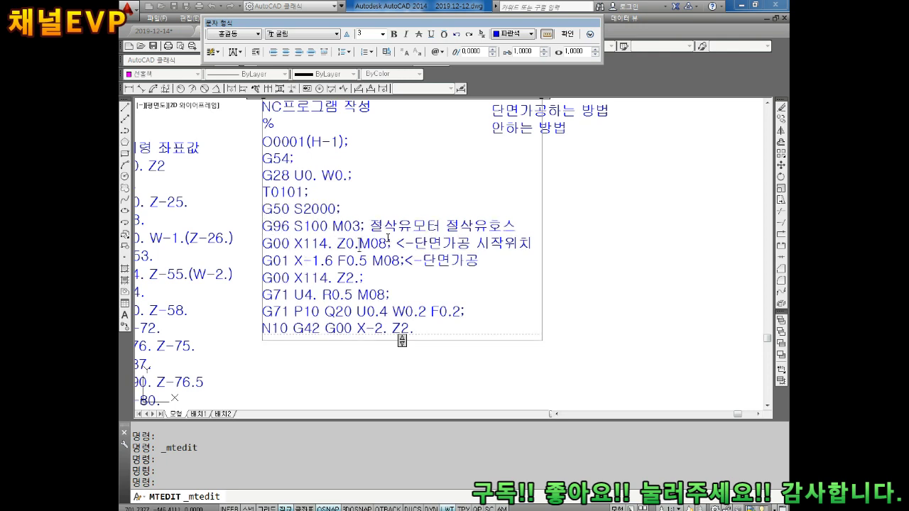
{"action": "scroll", "coordinate": [382, 247], "scroll_direction": "up", "scroll_amount": 2}
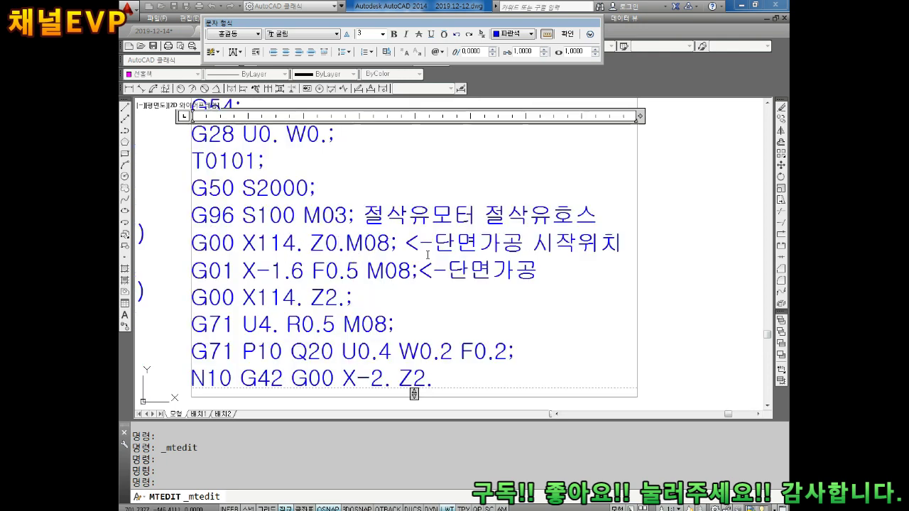
Remove M08 from the G01 X-1.6 F0.5 facing line
{"action": "left_click_drag", "start_coordinate": [397, 244], "coordinate": [199, 245]}
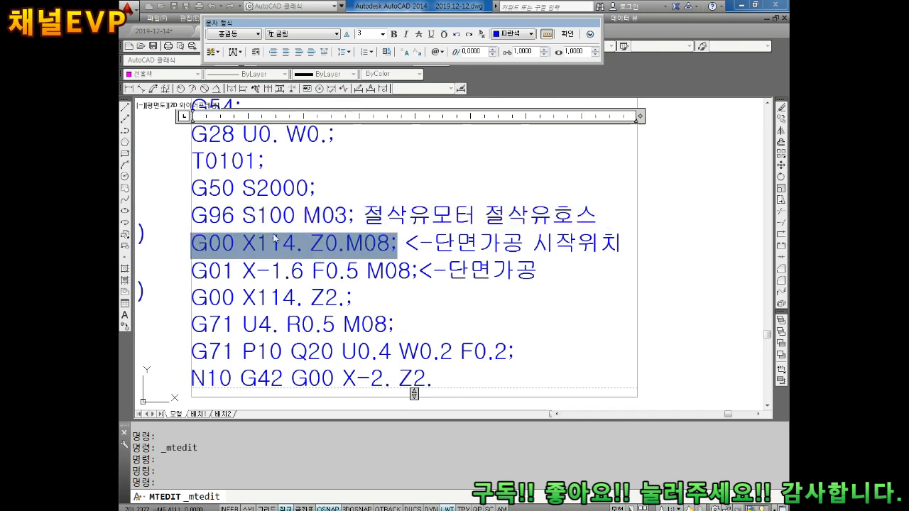
{"action": "left_click", "coordinate": [389, 326]}
{"action": "left_click_drag", "start_coordinate": [418, 273], "coordinate": [192, 272]}
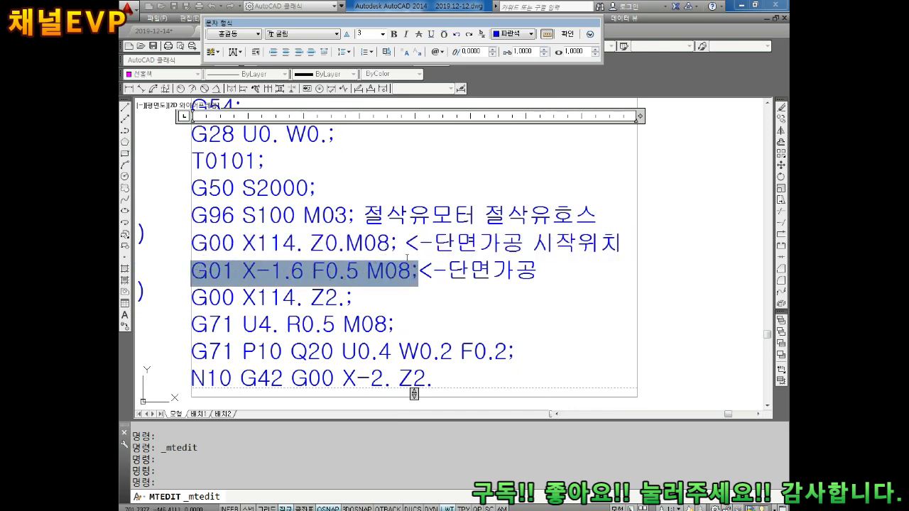
{"action": "left_click", "coordinate": [398, 272]}
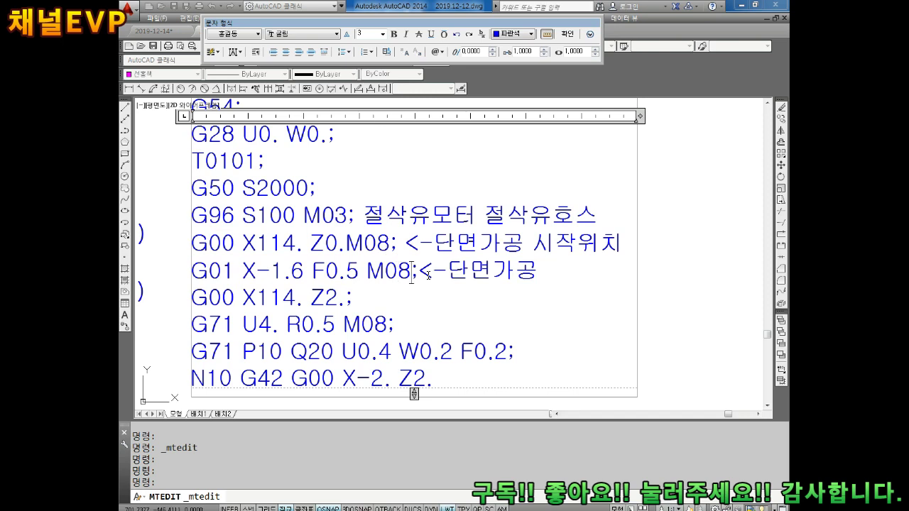
Erase the 절삭유 comment from the end of the G50 S2000 line
{"action": "key", "text": "Up"}
{"action": "key", "text": "Up"}
{"action": "type", "text": "WJF"}
{"action": "key", "text": "BackSpace"}
{"action": "key", "text": "BackSpace"}
{"action": "key", "text": "BackSpace"}
{"action": "key", "text": "Hangul"}
{"action": "type", "text": "ㅈㅓㄹㅅㅏㄱㅇㅠ"}
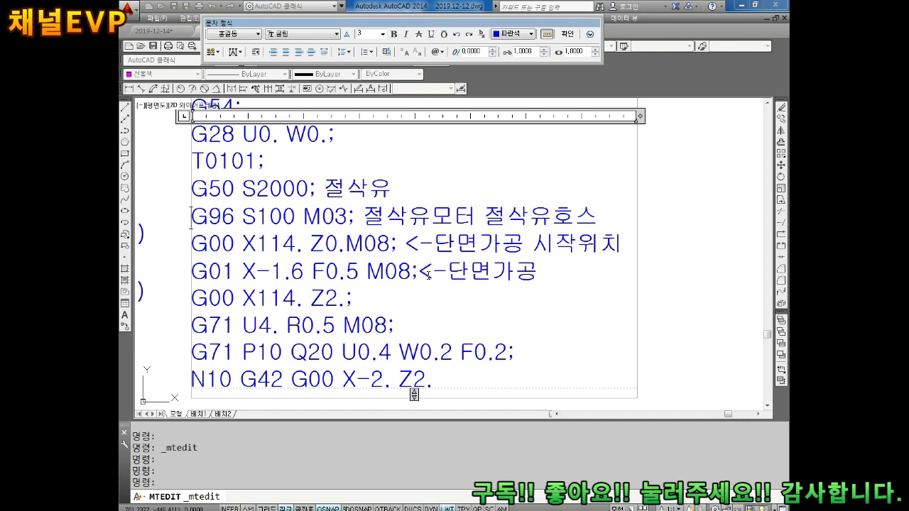
{"action": "key", "text": "BackSpace"}
{"action": "key", "text": "BackSpace"}
Step through the G00 and G01 lines and finish erasing the G50 note
{"action": "key", "text": "BackSpace"}
{"action": "key", "text": "BackSpace"}
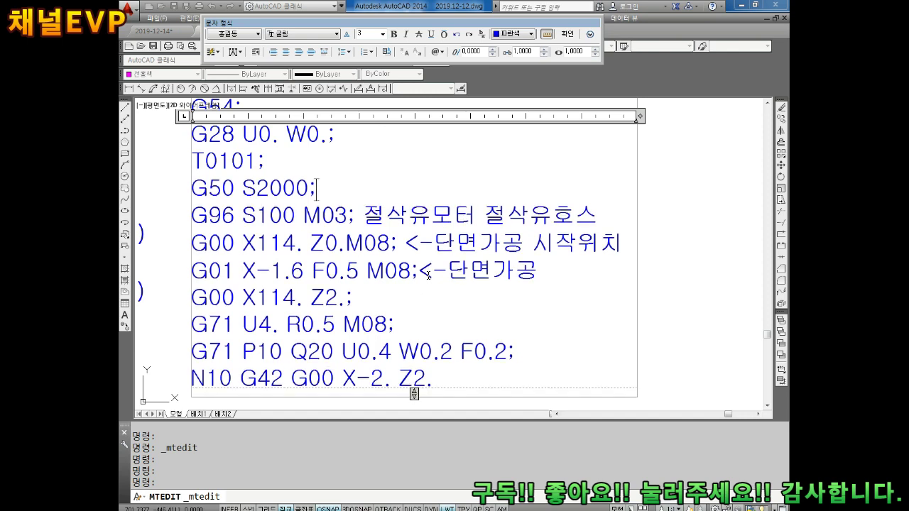
{"action": "key", "text": "Right"}
{"action": "key", "text": "Right"}
{"action": "key", "text": "Up"}
{"action": "key", "text": "Right"}
{"action": "key", "text": "Down"}
{"action": "key", "text": "Up"}
{"action": "key", "text": "Right"}
{"action": "key", "text": "Right"}
{"action": "key", "text": "Down"}
{"action": "key", "text": "Right"}
{"action": "key", "text": "BackSpace"}
{"action": "key", "text": "BackSpace"}
{"action": "key", "text": "BackSpace"}
{"action": "key", "text": "BackSpace"}
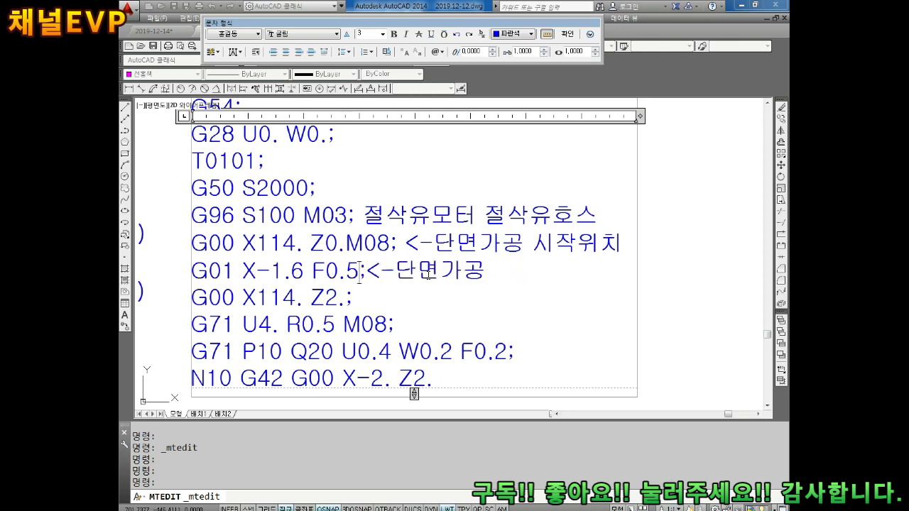
Add a new 'Z1.;' line after the G01 facing line
{"action": "key", "text": "Left"}
{"action": "key", "text": "Left"}
{"action": "key", "text": "Right"}
{"action": "key", "text": "Right"}
{"action": "key", "text": "Left"}
{"action": "key", "text": "Right"}
{"action": "key", "text": "Right"}
{"action": "key", "text": "Return"}
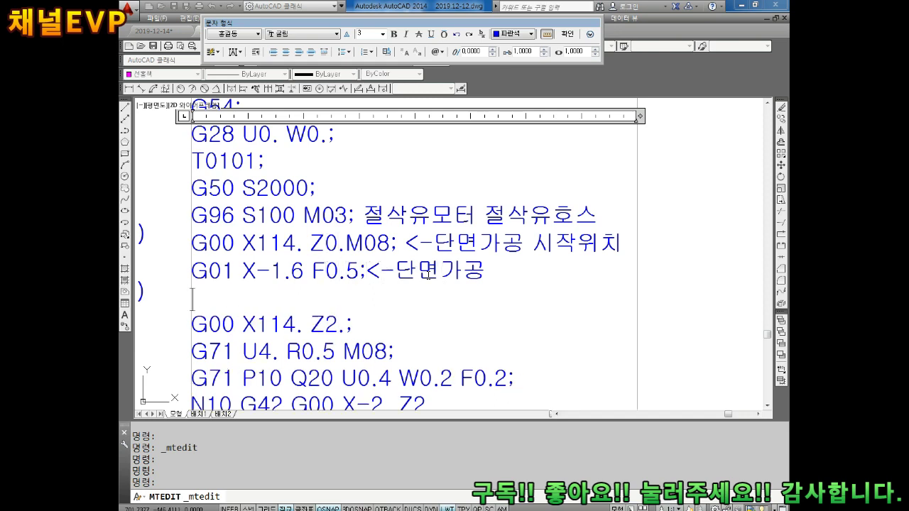
{"action": "type", "text": "Z1."}
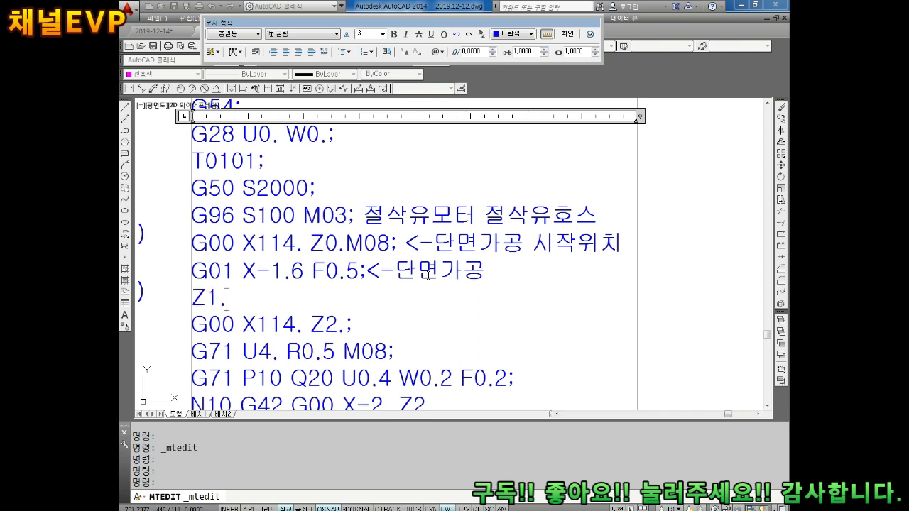
{"action": "type", "text": ";"}
Replace the < before the G01 facing comment with an opening parenthesis
{"action": "left_click", "coordinate": [366, 277]}
{"action": "key", "text": "Delete"}
{"action": "type", "text": "("}
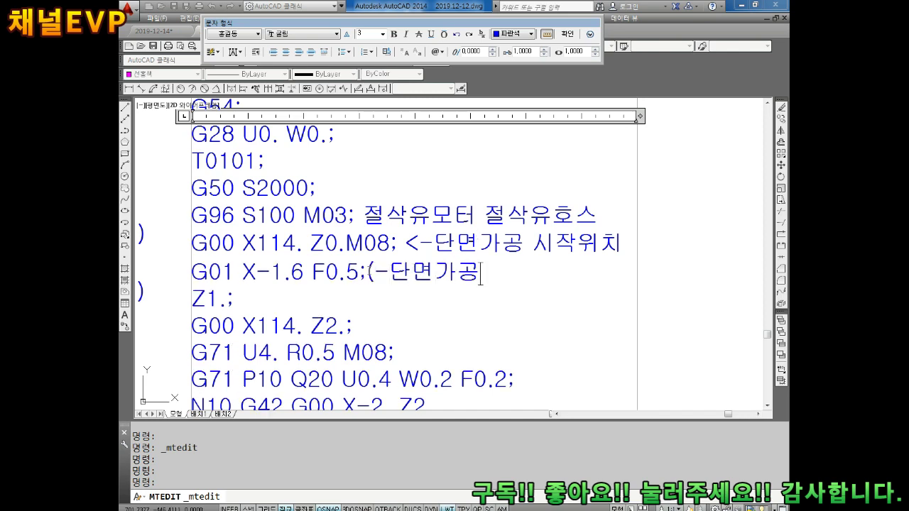
{"action": "type", "text": "_)"}
{"action": "left_click", "coordinate": [491, 279]}
{"action": "key", "text": "BackSpace"}
Wrap the G00 and G96 comments in parentheses, removing the spaces before them
{"action": "left_click", "coordinate": [406, 246]}
{"action": "key", "text": "BackSpace"}
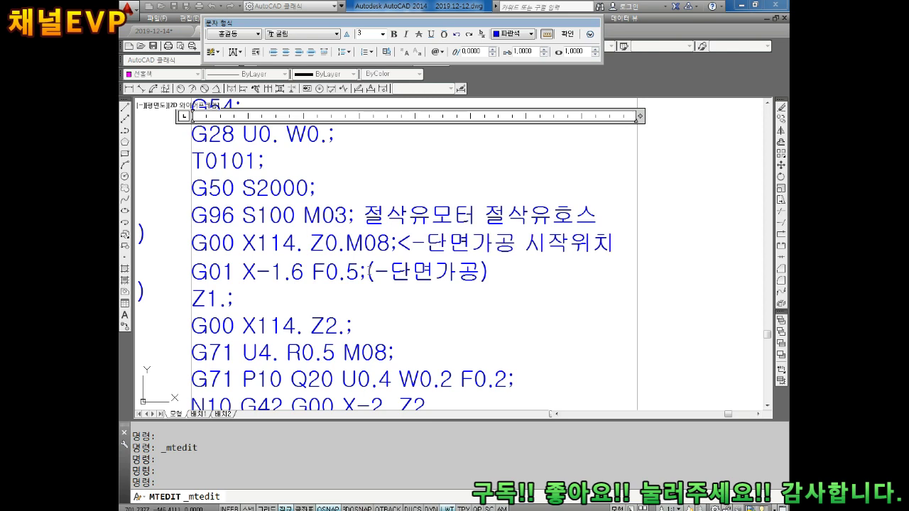
{"action": "key", "text": "Delete"}
{"action": "type", "text": "("}
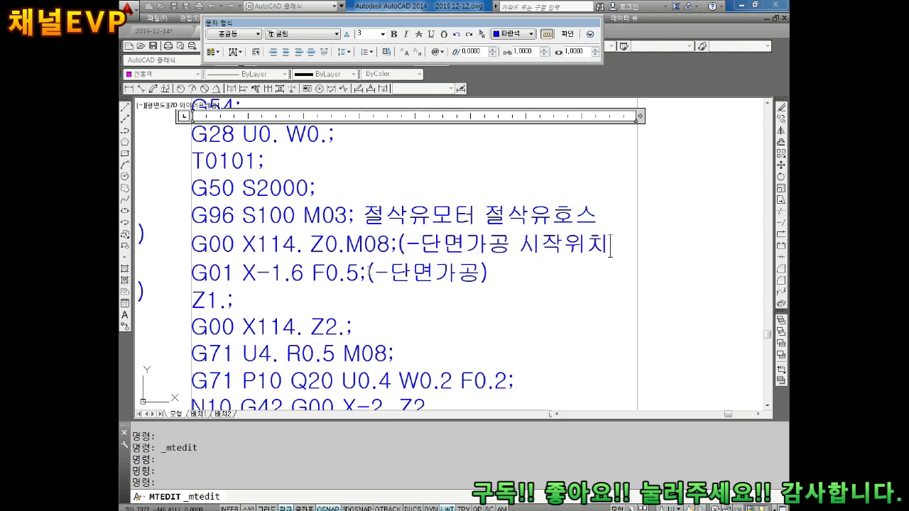
{"action": "left_click", "coordinate": [610, 246]}
{"action": "type", "text": ")"}
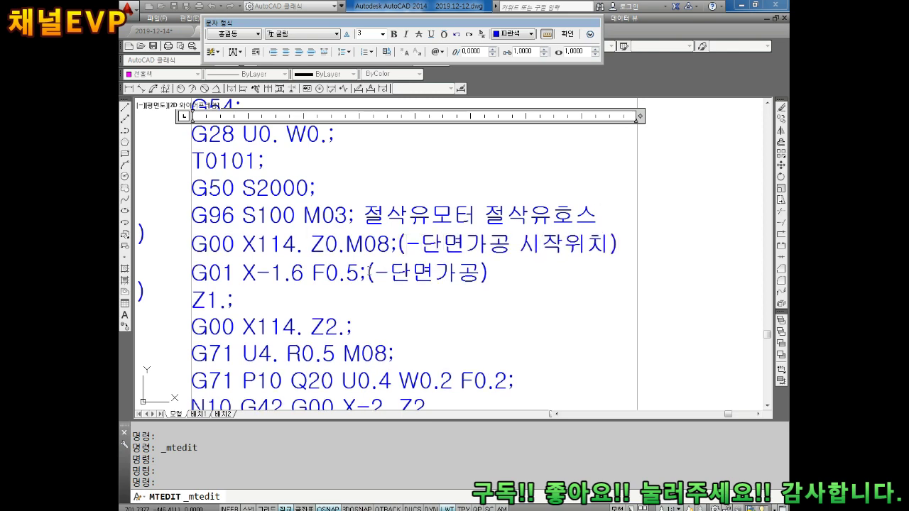
{"action": "left_click", "coordinate": [603, 215]}
{"action": "type", "text": ")"}
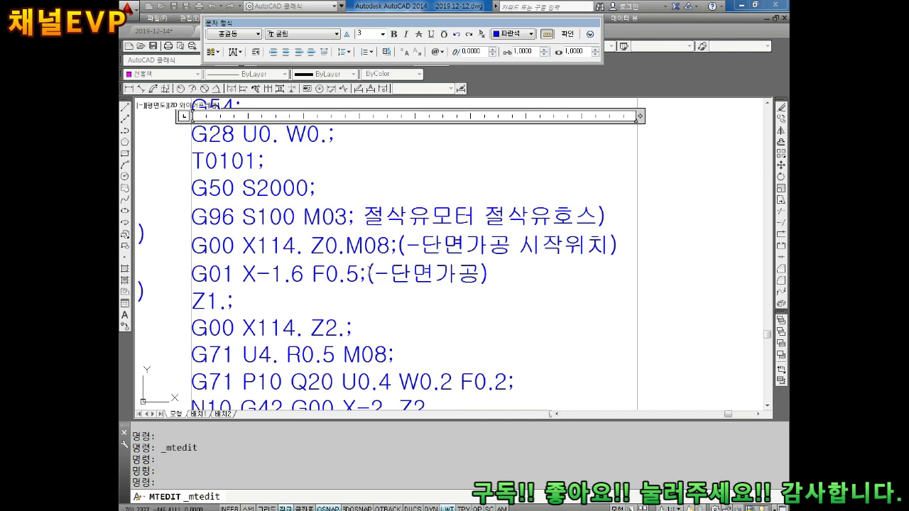
{"action": "key", "text": "BackSpace"}
{"action": "type", "text": "("}
{"action": "left_click", "coordinate": [368, 215]}
{"action": "key", "text": "BackSpace"}
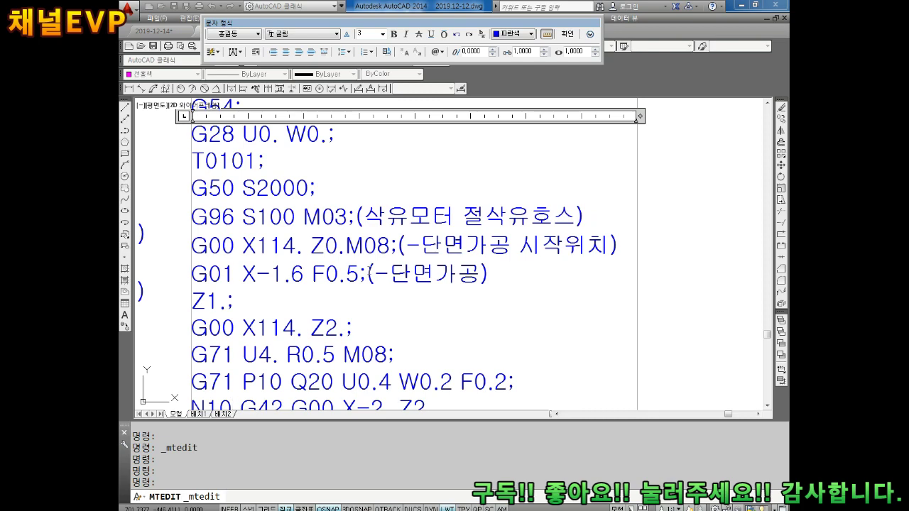
{"action": "scroll", "coordinate": [458, 330], "scroll_direction": "down", "scroll_amount": 2}
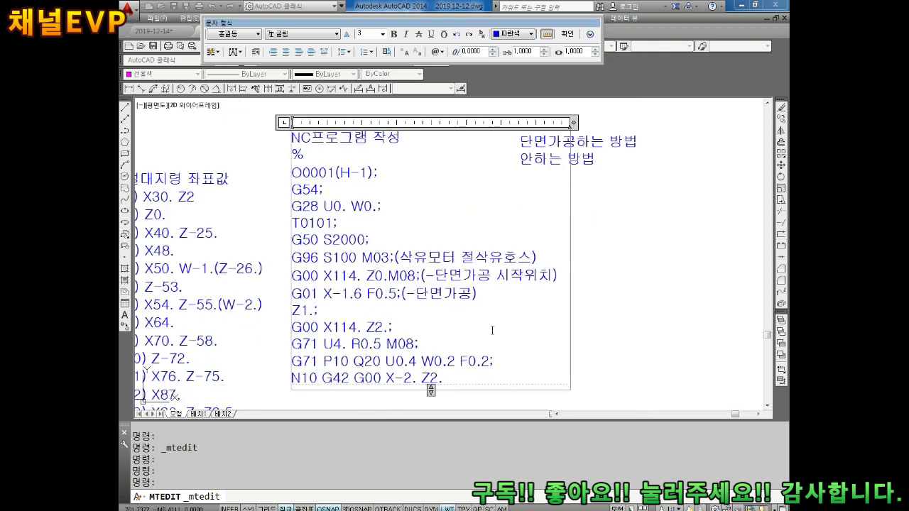
Change the N10 line's approach values from X-2. Z2. to X30. Z2
{"action": "scroll", "coordinate": [504, 298], "scroll_direction": "up", "scroll_amount": 1}
{"action": "scroll", "coordinate": [427, 292], "scroll_direction": "up", "scroll_amount": 1}
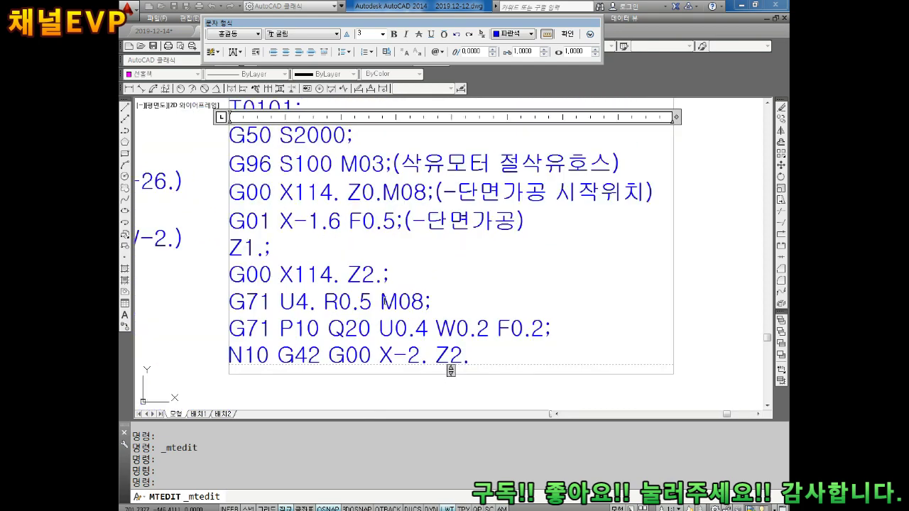
{"action": "scroll", "coordinate": [470, 320], "scroll_direction": "up", "scroll_amount": 1}
{"action": "key", "text": "BackSpace"}
{"action": "key", "text": "BackSpace"}
{"action": "key", "text": "BackSpace"}
{"action": "key", "text": "BackSpace"}
{"action": "key", "text": "BackSpace"}
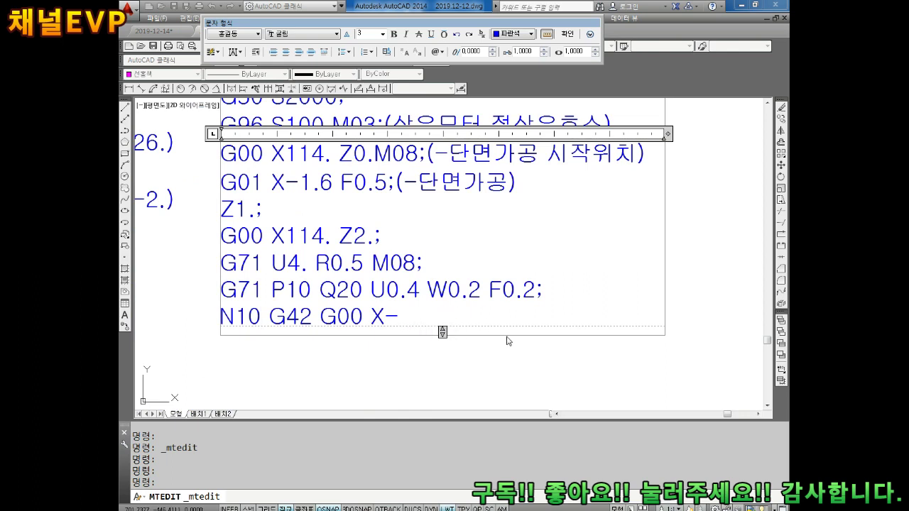
{"action": "type", "text": "30. Z2.;"}
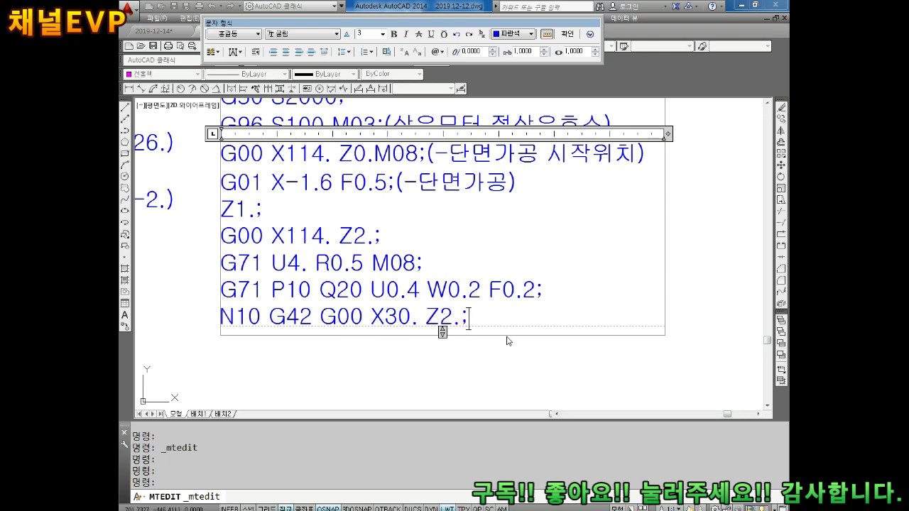
{"action": "left_click", "coordinate": [183, 312]}
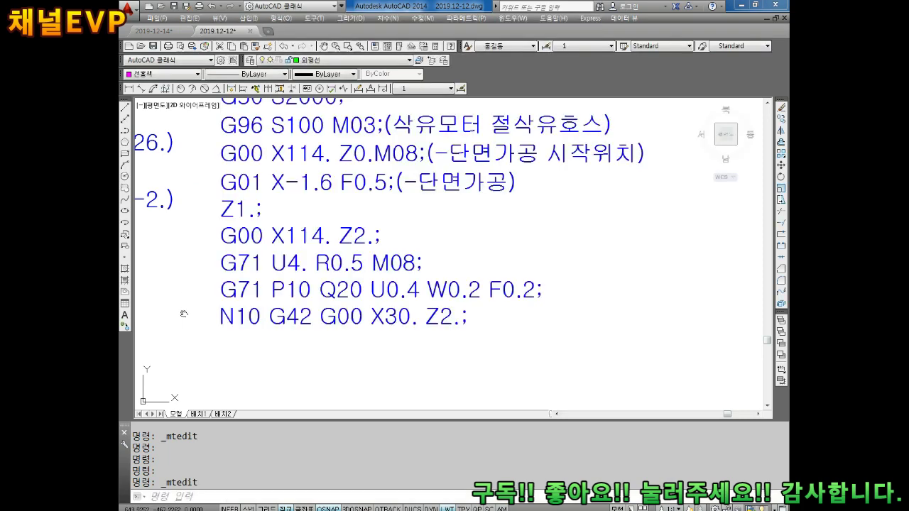
{"action": "scroll", "coordinate": [183, 312], "scroll_direction": "down", "scroll_amount": 3}
{"action": "scroll", "coordinate": [183, 169], "scroll_direction": "up", "scroll_amount": 1}
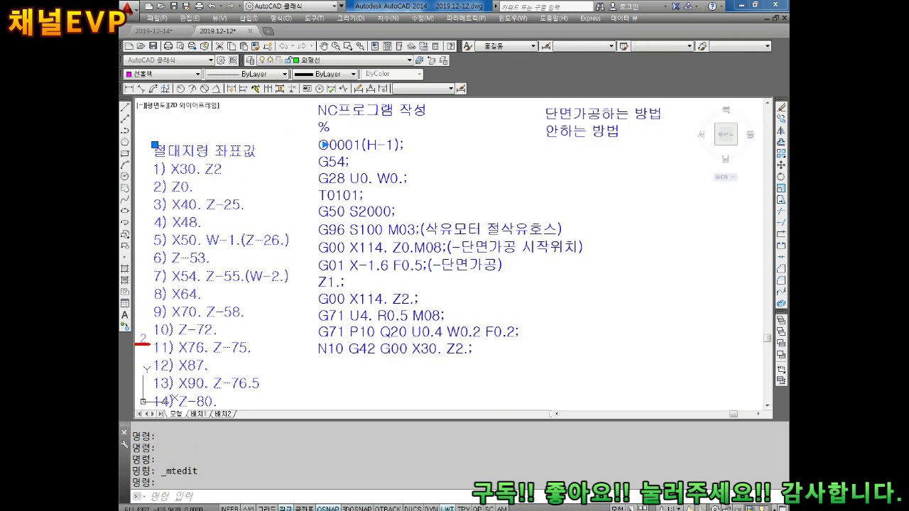
Add a 'G01 Z0.;' line below the N10 G42 G00 X30. Z2. line
{"action": "double_click", "coordinate": [183, 169]}
{"action": "left_click_drag", "start_coordinate": [225, 169], "coordinate": [149, 169]}
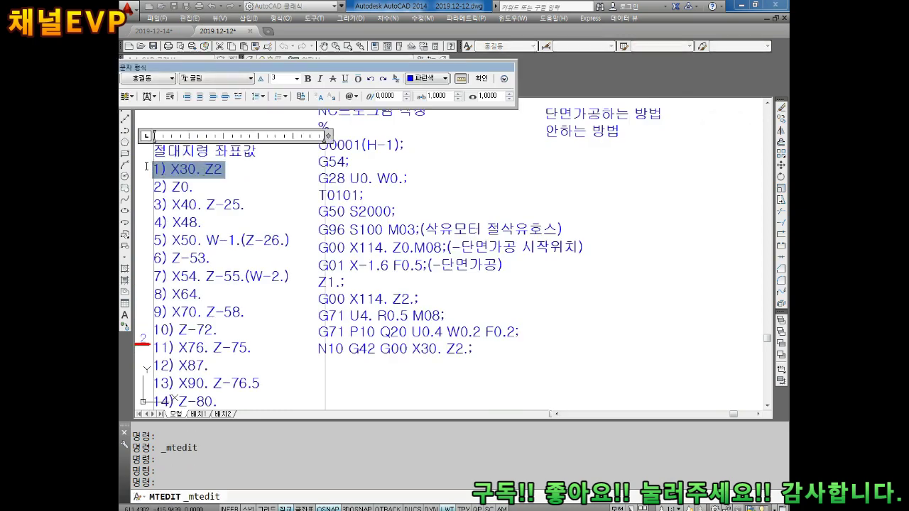
{"action": "left_click", "coordinate": [466, 368]}
{"action": "double_click", "coordinate": [469, 349]}
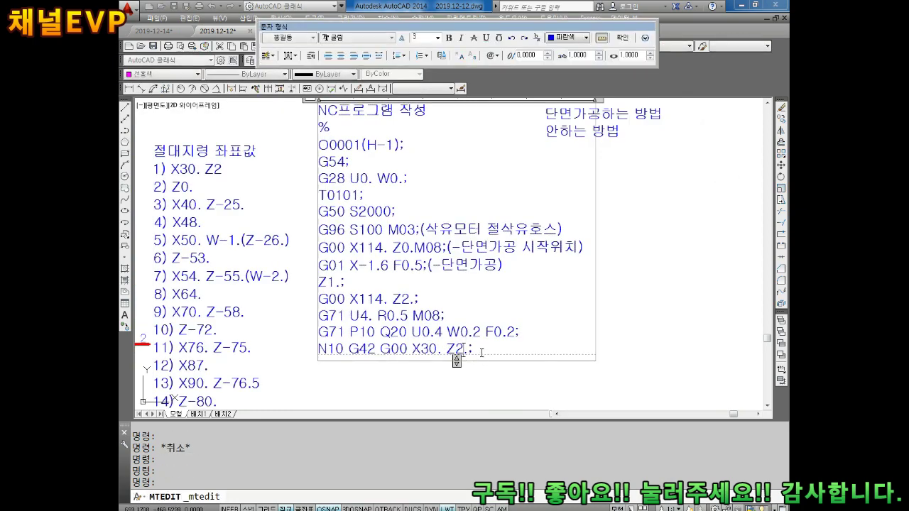
{"action": "key", "text": "Return"}
{"action": "type", "text": "G01 Z0.;"}
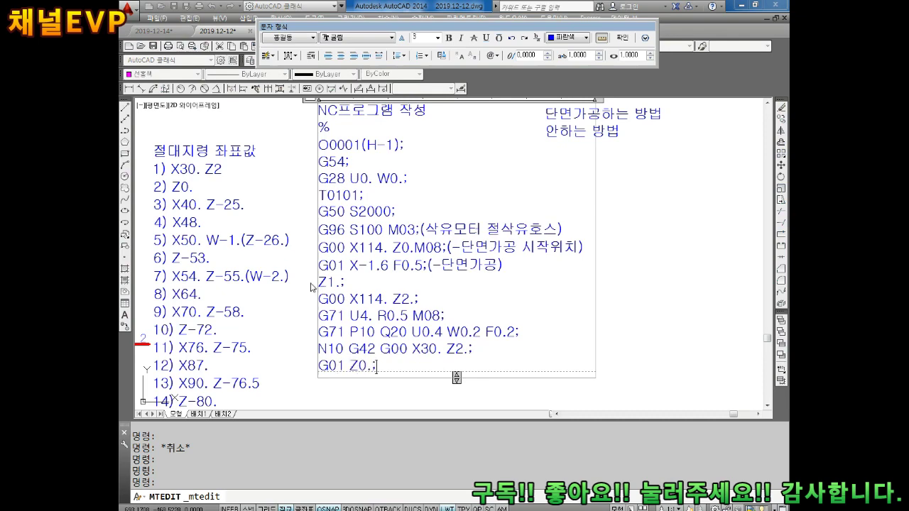
{"action": "left_click", "coordinate": [242, 212]}
{"action": "double_click", "coordinate": [207, 186]}
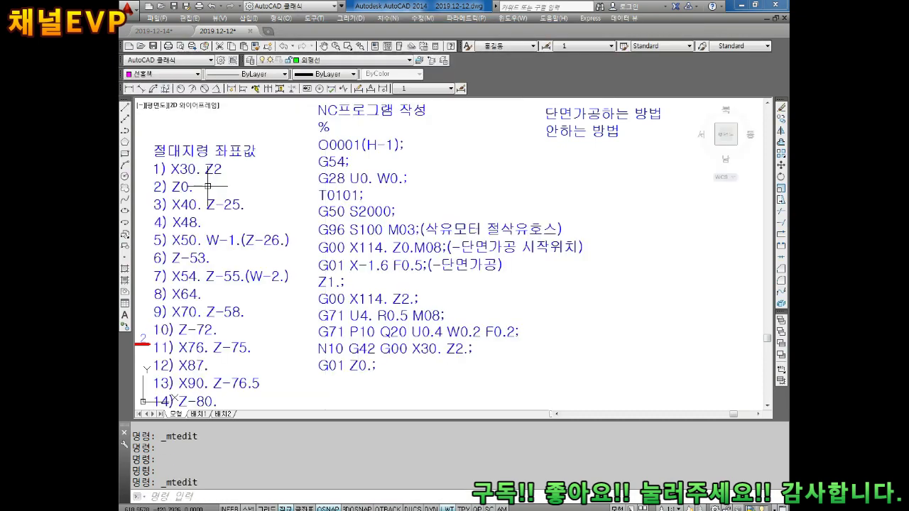
{"action": "middle_click_drag", "start_coordinate": [396, 291], "coordinate": [408, 277]}
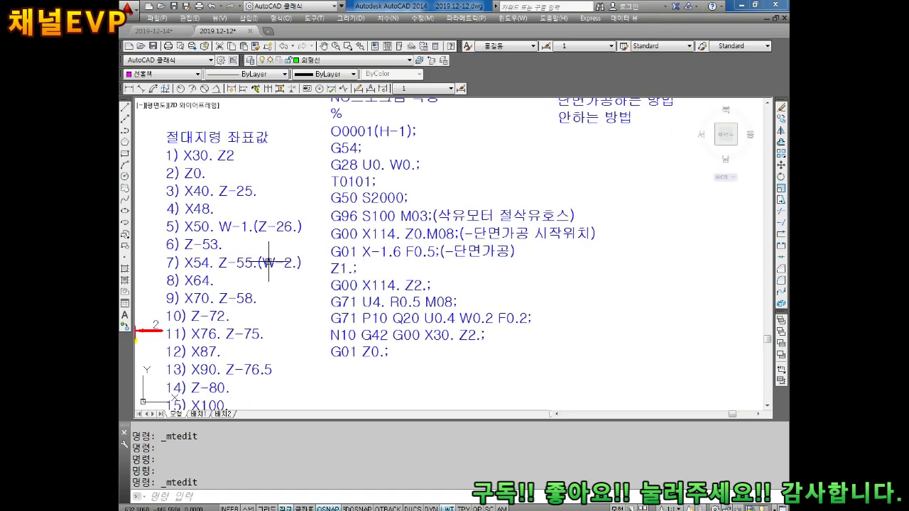
Bring the turned part drawing and the full G-code list into view
{"action": "scroll", "coordinate": [269, 261], "scroll_direction": "down", "scroll_amount": 3}
{"action": "middle_click_drag", "start_coordinate": [214, 234], "coordinate": [404, 233]}
{"action": "scroll", "coordinate": [540, 249], "scroll_direction": "up", "scroll_amount": 5}
{"action": "key", "text": "Return"}
{"action": "scroll", "coordinate": [366, 247], "scroll_direction": "down", "scroll_amount": 2}
{"action": "scroll", "coordinate": [366, 246], "scroll_direction": "up", "scroll_amount": 2}
{"action": "mouse_move", "coordinate": [379, 177]}
{"action": "middle_mouse_down"}
{"action": "mouse_move", "coordinate": [444, 301]}
{"action": "mouse_move", "coordinate": [431, 298]}
{"action": "middle_mouse_up"}
{"action": "scroll", "coordinate": [443, 301], "scroll_direction": "down", "scroll_amount": 2}
{"action": "key", "text": "Escape"}
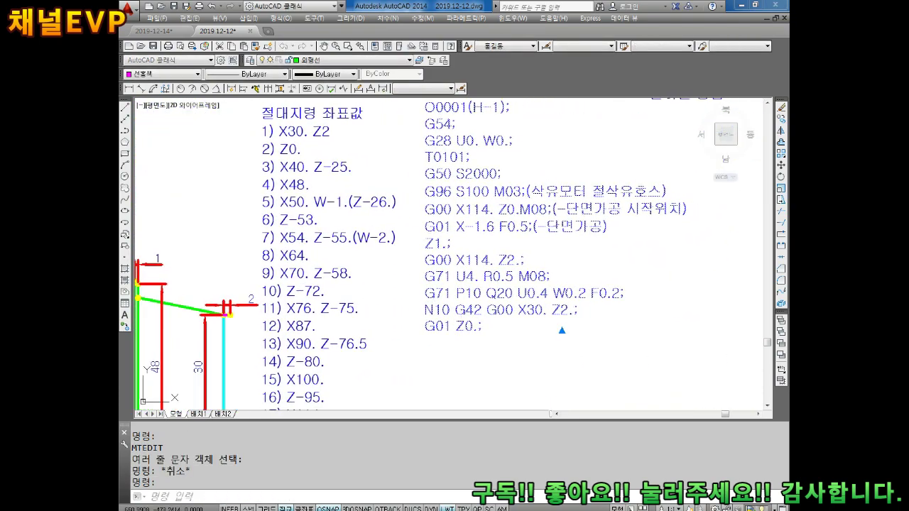
Add the lines 'X40. Z-25.;' and 'X48.;' after G01 Z0.;
{"action": "double_click", "coordinate": [497, 326]}
{"action": "key", "text": "Return"}
{"action": "type", "text": "X40. Z-25.;"}
{"action": "key", "text": "Return"}
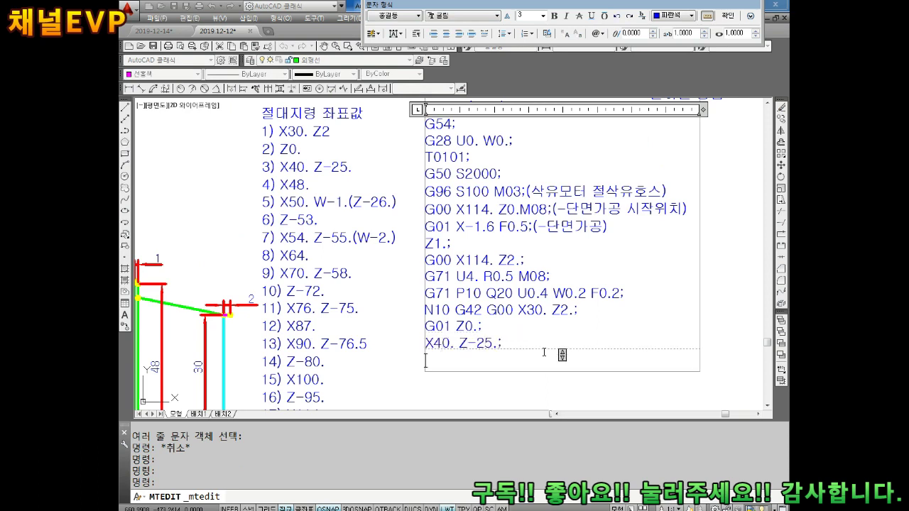
{"action": "type", "text": "X48.;"}
{"action": "key", "text": "Return"}
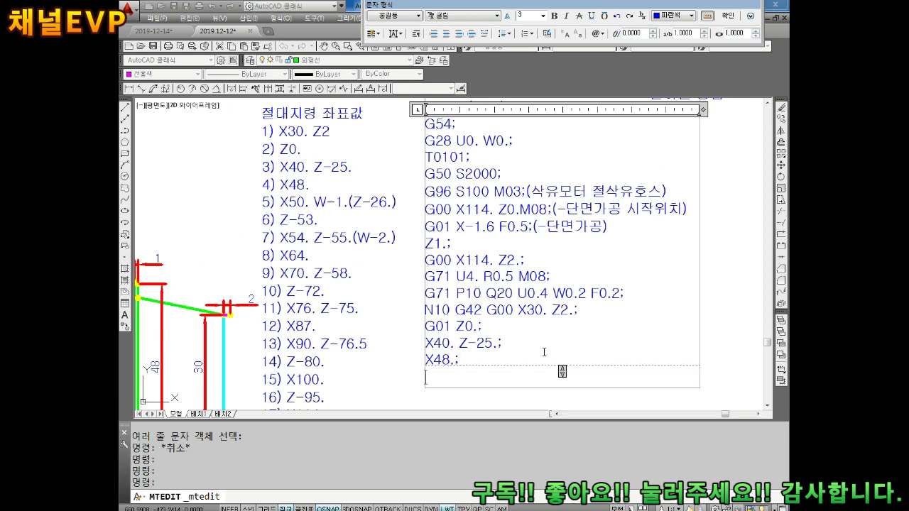
{"action": "key", "text": "ctrl+Return"}
{"action": "middle_click_drag", "start_coordinate": [502, 360], "coordinate": [482, 346]}
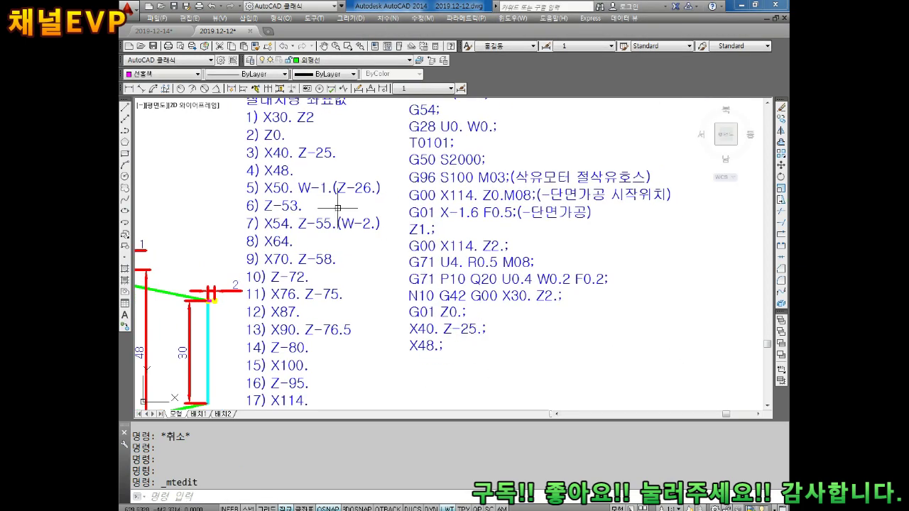
{"action": "middle_click_drag", "start_coordinate": [349, 206], "coordinate": [302, 192]}
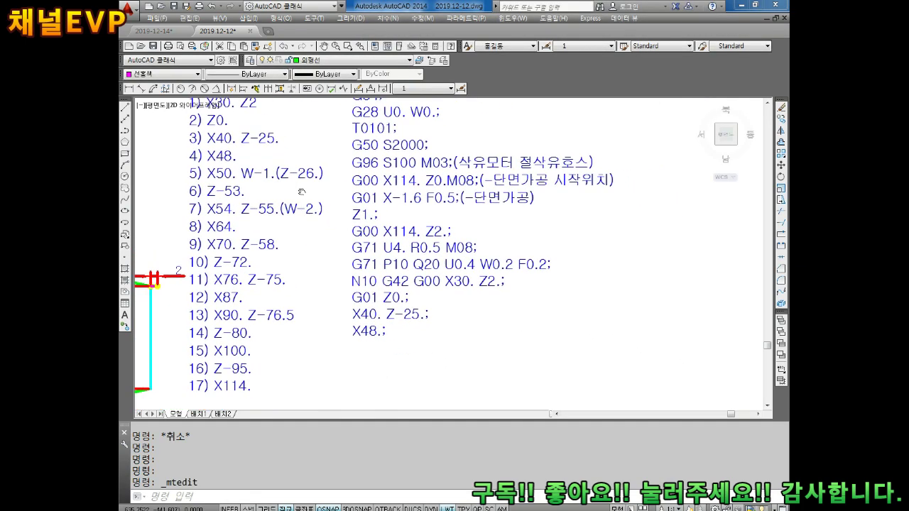
Add the line 'X50. W-1.(Z-26.);' below X48.;
{"action": "double_click", "coordinate": [253, 180]}
{"action": "left_click", "coordinate": [393, 334]}
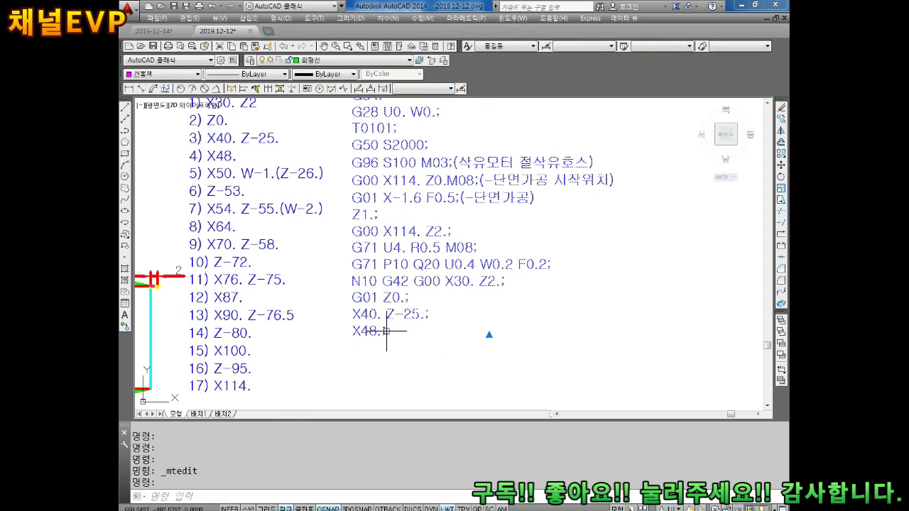
{"action": "double_click", "coordinate": [387, 331]}
{"action": "type", "text": ";"}
{"action": "key", "text": "Return"}
{"action": "type", "text": "X50. W-1.(Z-26."}
{"action": "key", "text": "Return"}
{"action": "left_click", "coordinate": [380, 384]}
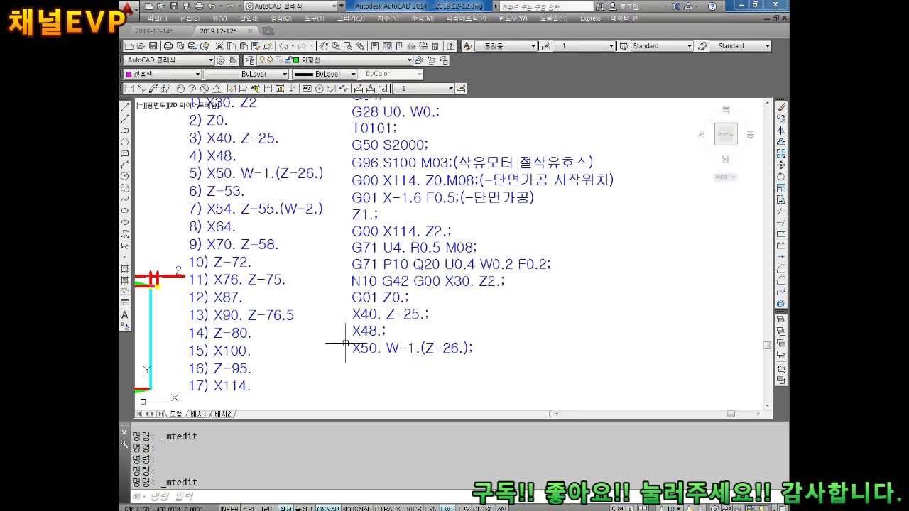
{"action": "scroll", "coordinate": [344, 342], "scroll_direction": "up", "scroll_amount": 2}
{"action": "scroll", "coordinate": [359, 345], "scroll_direction": "down", "scroll_amount": 2}
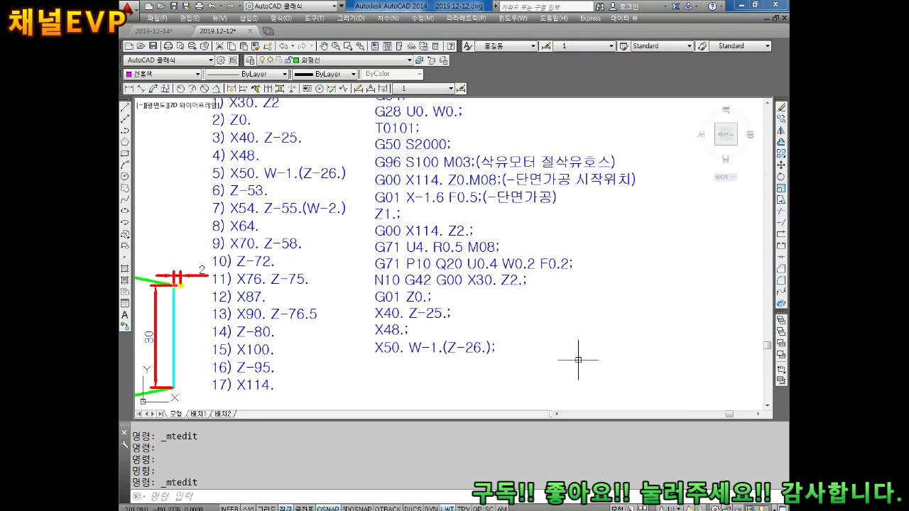
Add a 'Z-53.;' line below the X50. line
{"action": "double_click", "coordinate": [496, 350]}
{"action": "key", "text": "Return"}
{"action": "type", "text": "Z-53.;"}
{"action": "key", "text": "Return"}
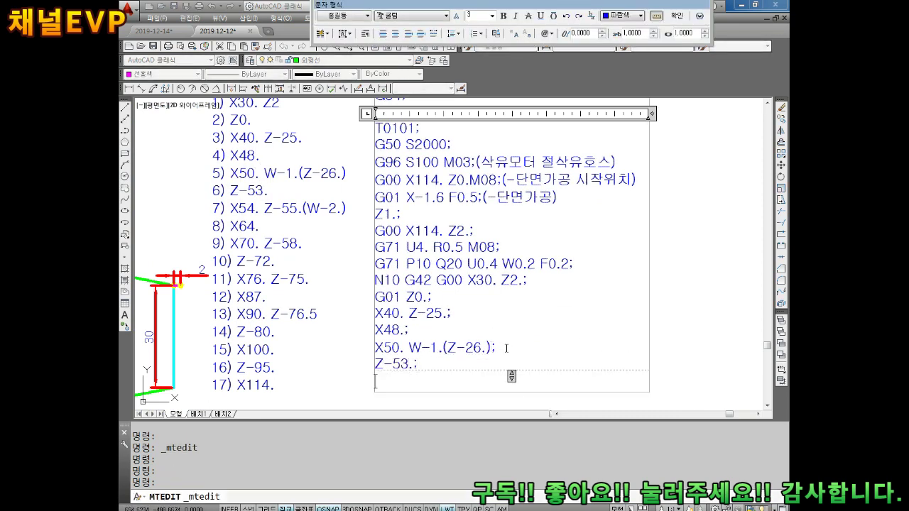
{"action": "left_click", "coordinate": [319, 334]}
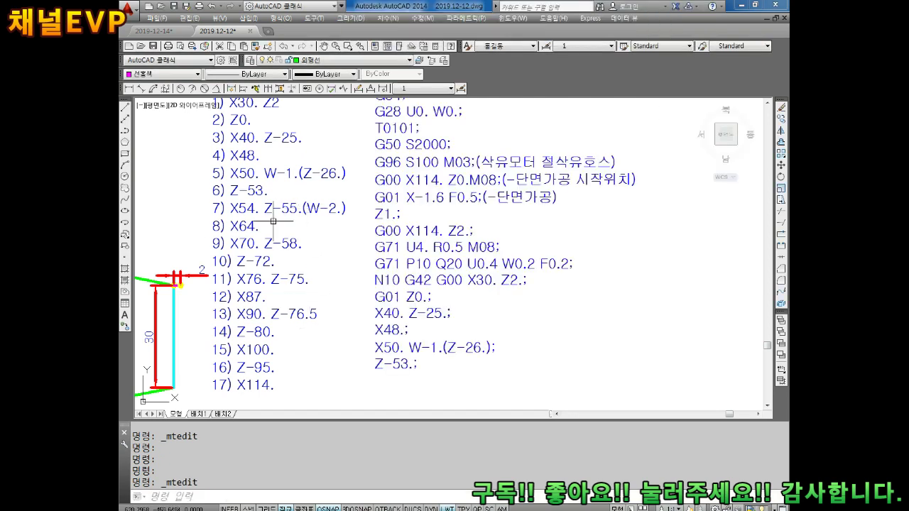
{"action": "scroll", "coordinate": [227, 238], "scroll_direction": "down", "scroll_amount": 1}
{"action": "scroll", "coordinate": [241, 249], "scroll_direction": "down", "scroll_amount": 1}
{"action": "scroll", "coordinate": [250, 257], "scroll_direction": "down", "scroll_amount": 1}
{"action": "scroll", "coordinate": [250, 257], "scroll_direction": "up", "scroll_amount": 4}
{"action": "scroll", "coordinate": [270, 260], "scroll_direction": "up", "scroll_amount": 1}
{"action": "scroll", "coordinate": [355, 263], "scroll_direction": "down", "scroll_amount": 3}
{"action": "scroll", "coordinate": [493, 288], "scroll_direction": "up", "scroll_amount": 2}
{"action": "scroll", "coordinate": [512, 292], "scroll_direction": "up", "scroll_amount": 1}
{"action": "scroll", "coordinate": [513, 292], "scroll_direction": "down", "scroll_amount": 1}
Add the arc line 'G02 X54. Z-55.(W-2.) R2.;' below Z-53.;
{"action": "double_click", "coordinate": [479, 330]}
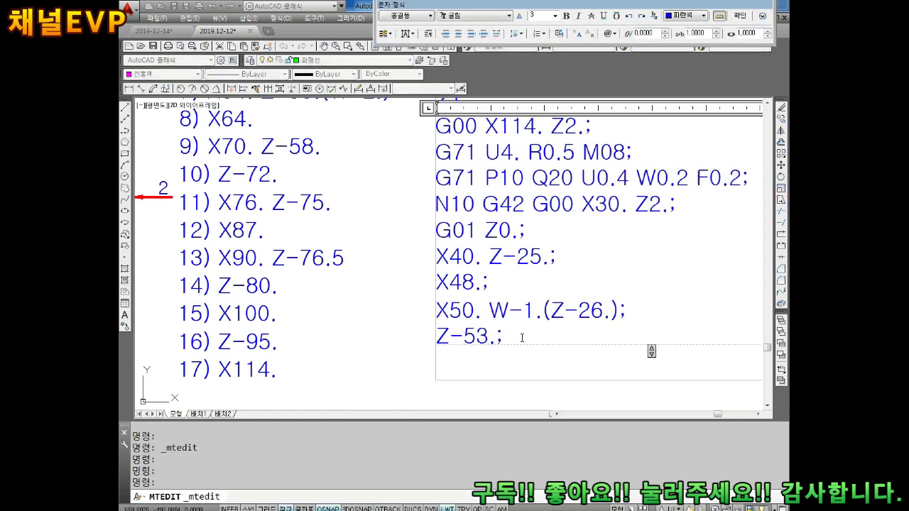
{"action": "key", "text": "Return"}
{"action": "type", "text": "G02"}
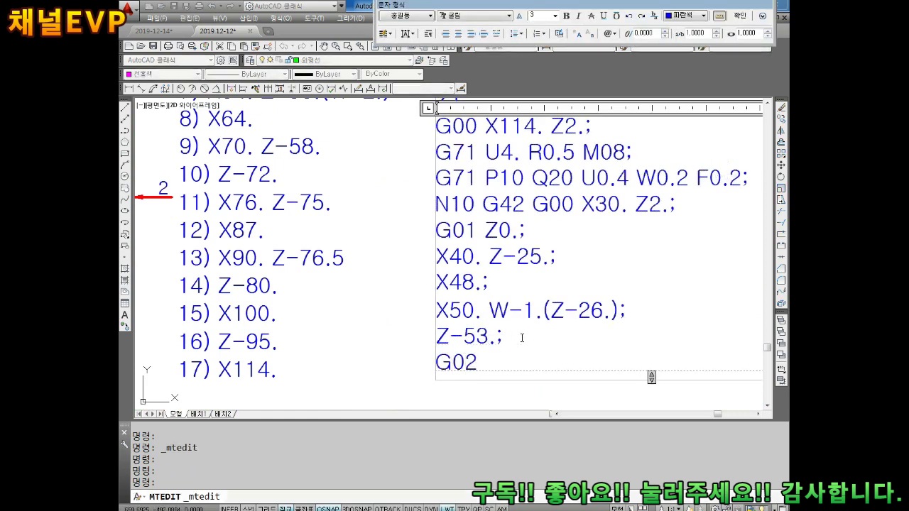
{"action": "left_click", "coordinate": [341, 246]}
{"action": "scroll", "coordinate": [344, 245], "scroll_direction": "down", "scroll_amount": 1}
{"action": "scroll", "coordinate": [344, 245], "scroll_direction": "down", "scroll_amount": 1}
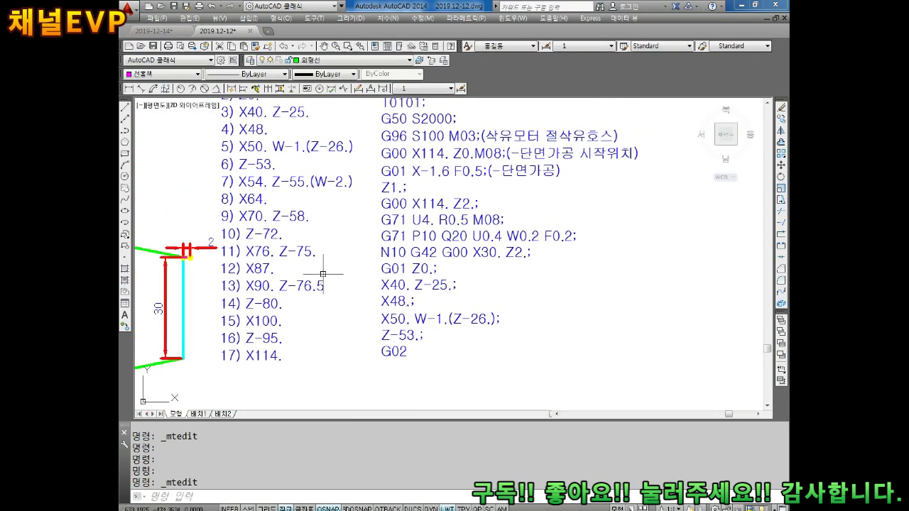
{"action": "middle_click_drag", "start_coordinate": [317, 240], "coordinate": [328, 266]}
{"action": "double_click", "coordinate": [414, 364]}
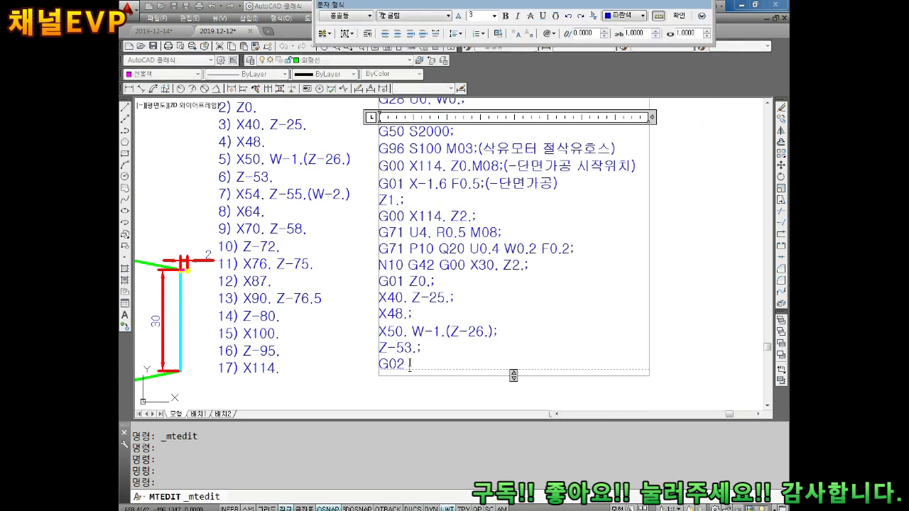
{"action": "type", "text": "X54. Z-55.(W-52."}
{"action": "key", "text": "BackSpace"}
{"action": "key", "text": "BackSpace"}
{"action": "type", "text": "2.) R2."}
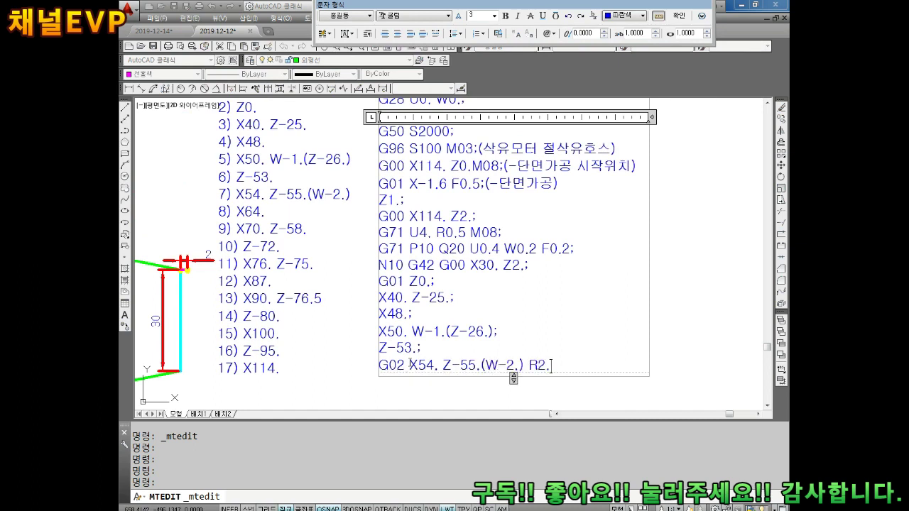
{"action": "type", "text": ";"}
{"action": "left_click", "coordinate": [339, 345]}
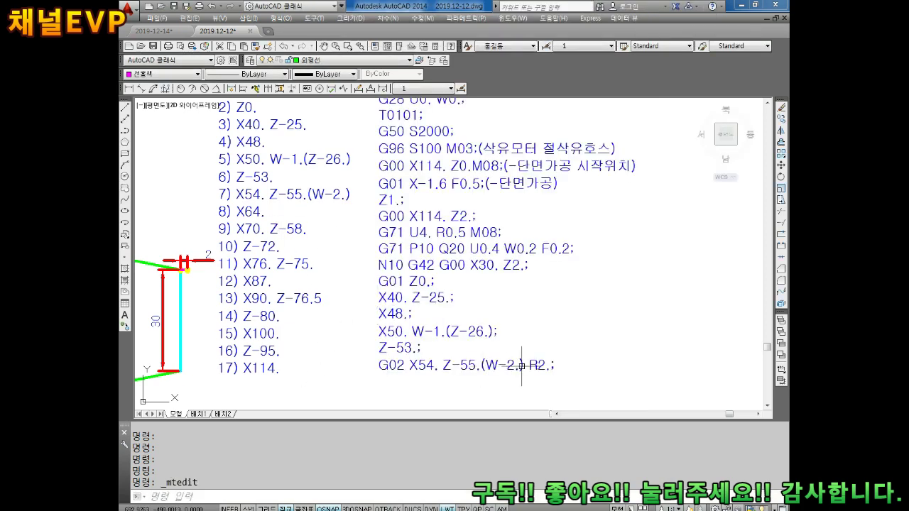
Add a 'G01 X64.;' line after the G02 arc line
{"action": "left_click", "coordinate": [568, 366]}
{"action": "key", "text": "Return"}
{"action": "type", "text": "G01"}
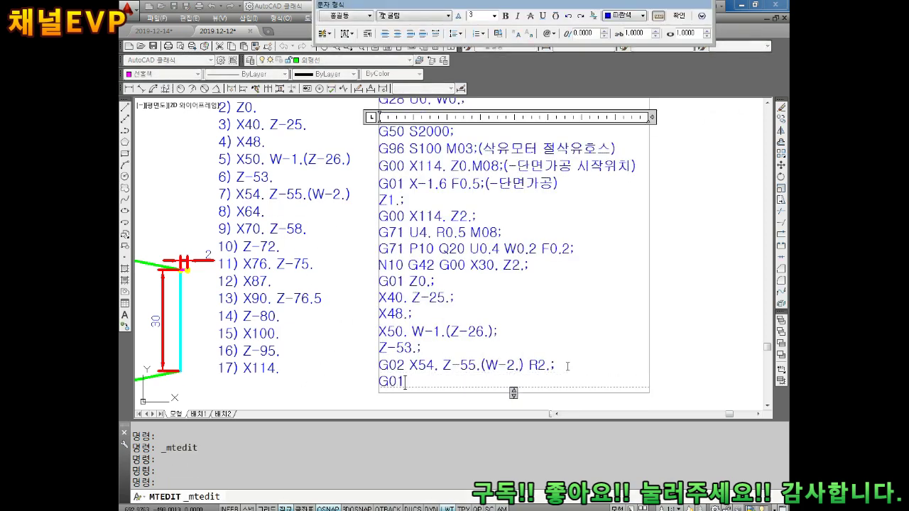
{"action": "type", "text": " X64."}
{"action": "left_click", "coordinate": [329, 365]}
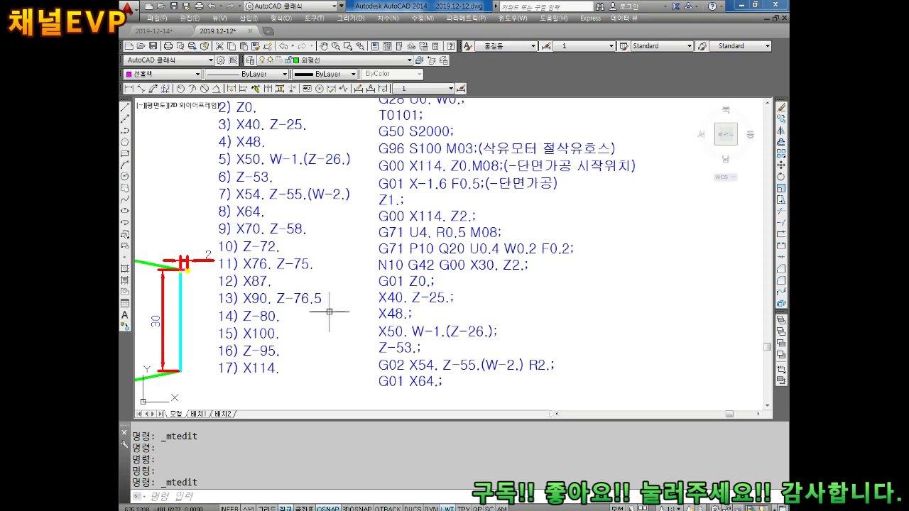
{"action": "middle_click_drag", "start_coordinate": [326, 312], "coordinate": [331, 292]}
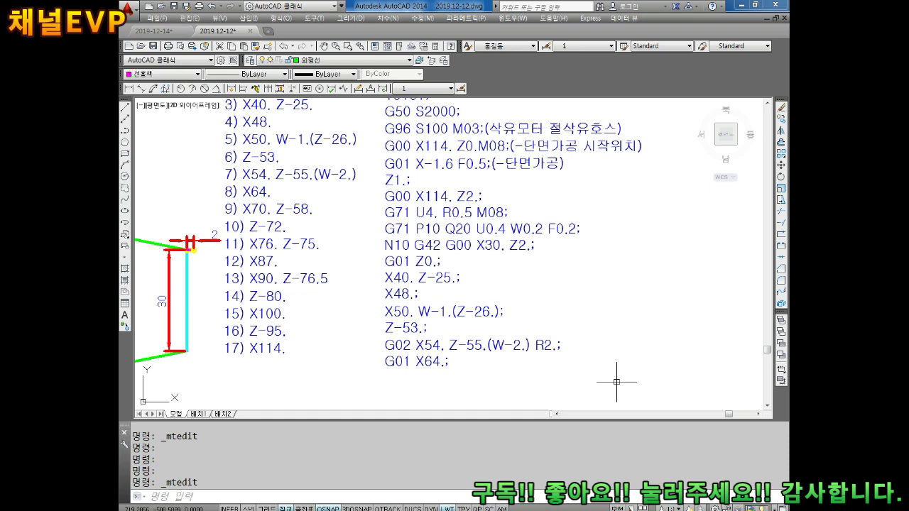
Add the line X70. Z-58.; below G01 X64.; in the G-code text
{"action": "double_click", "coordinate": [426, 362]}
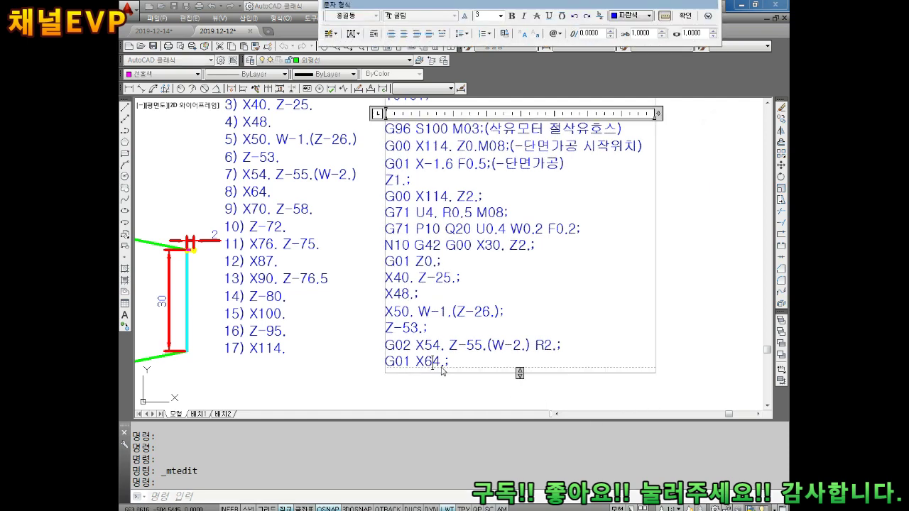
{"action": "key", "text": "Return"}
{"action": "type", "text": "X70. Z-58.;"}
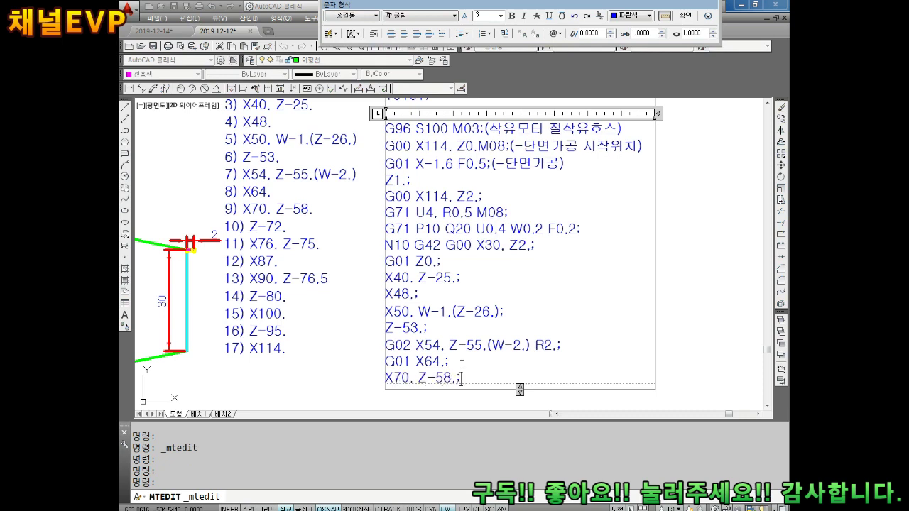
{"action": "key", "text": "Return"}
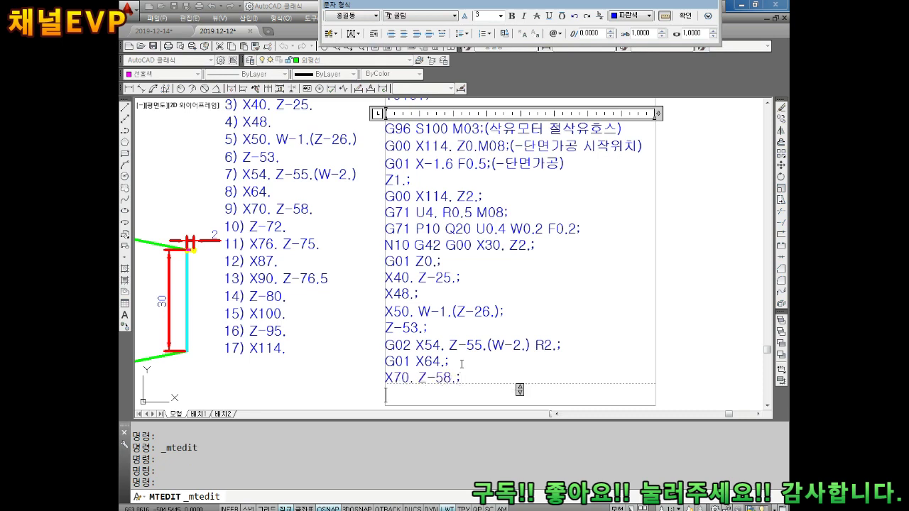
{"action": "left_click", "coordinate": [369, 351]}
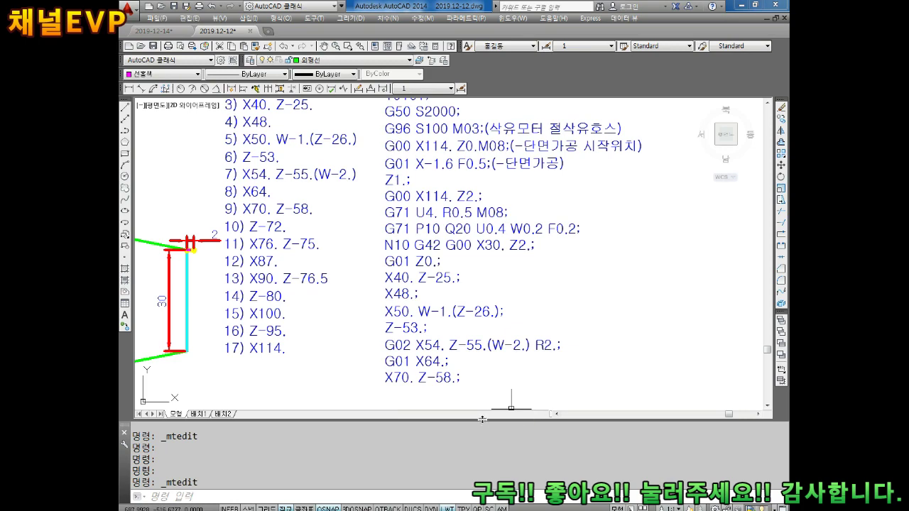
{"action": "left_click_drag", "start_coordinate": [482, 420], "coordinate": [482, 472]}
{"action": "left_click", "coordinate": [367, 382]}
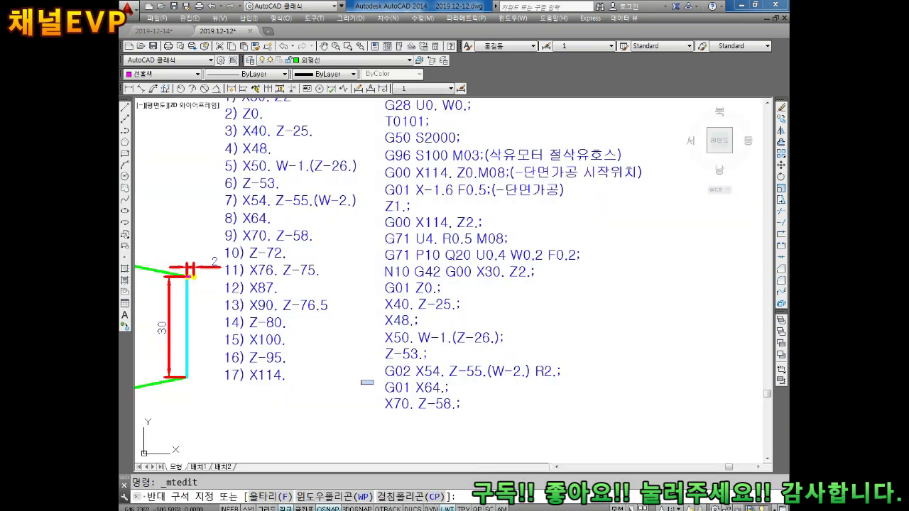
{"action": "scroll", "coordinate": [367, 382], "scroll_direction": "up", "scroll_amount": 2}
{"action": "scroll", "coordinate": [398, 369], "scroll_direction": "up", "scroll_amount": 1}
{"action": "key", "text": "Escape"}
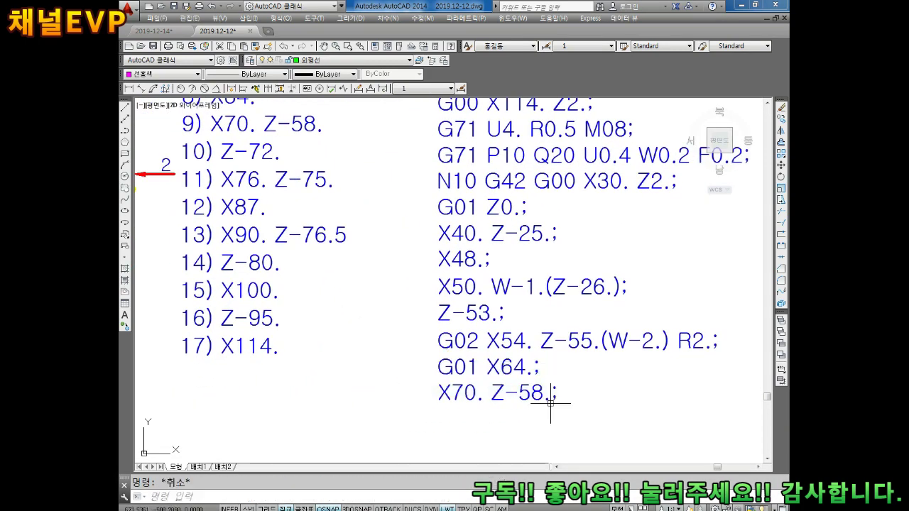
Append Z-72.; and G02 X76. Z-75. R3.; below the X70. Z-58.; line
{"action": "double_click", "coordinate": [559, 395]}
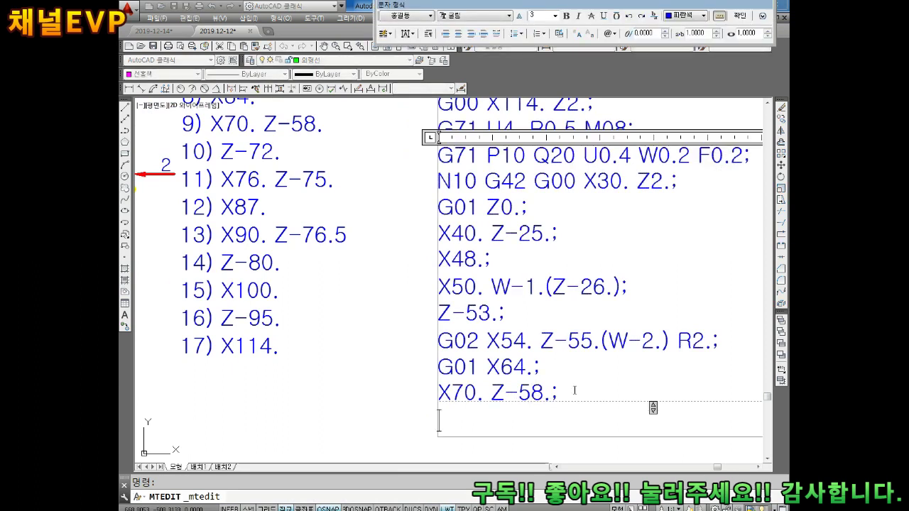
{"action": "key", "text": "Return"}
{"action": "type", "text": "Z-75.."}
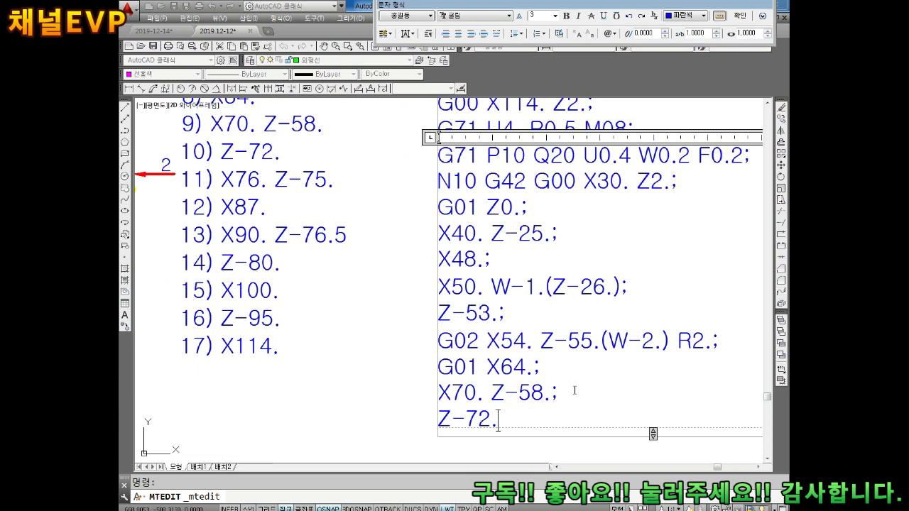
{"action": "key", "text": "Return"}
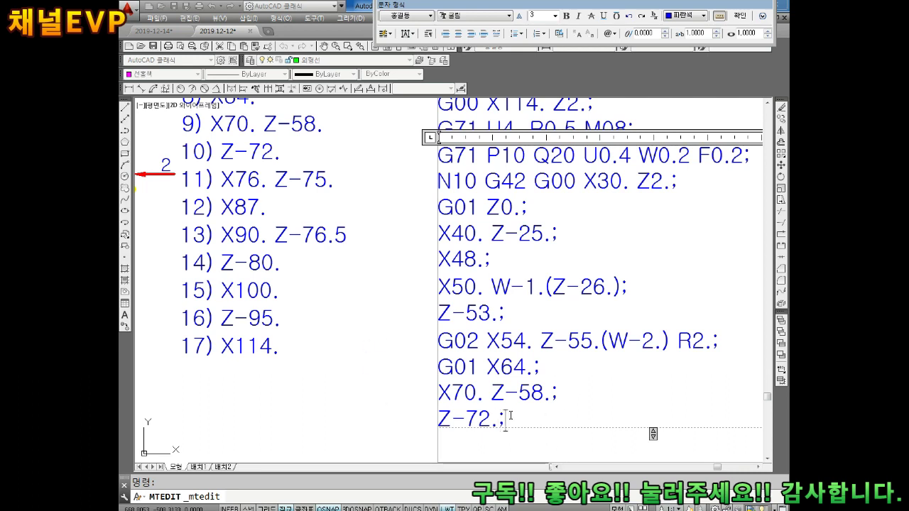
{"action": "key", "text": "Return"}
{"action": "type", "text": "G02 X"}
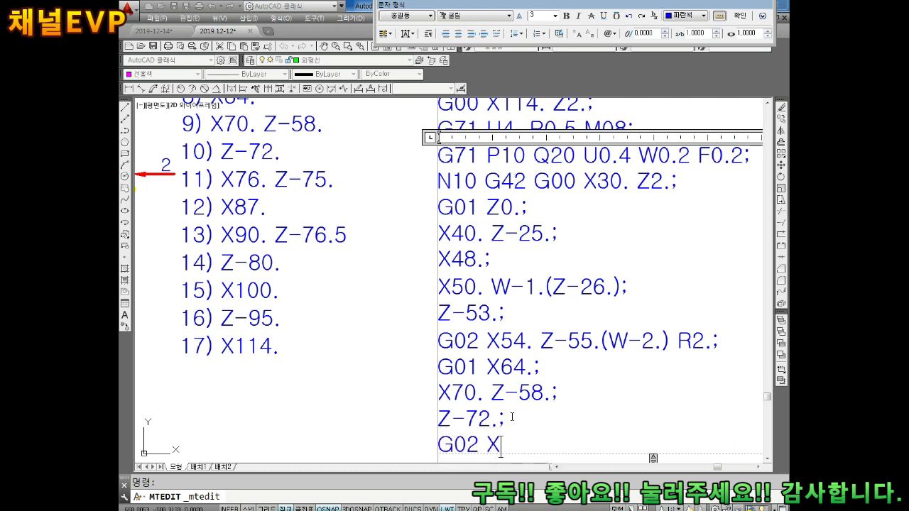
{"action": "type", "text": "76. Z-75. "}
{"action": "type", "text": "R3."}
{"action": "key", "text": "Return"}
{"action": "key", "text": "Return"}
{"action": "key", "text": "Return"}
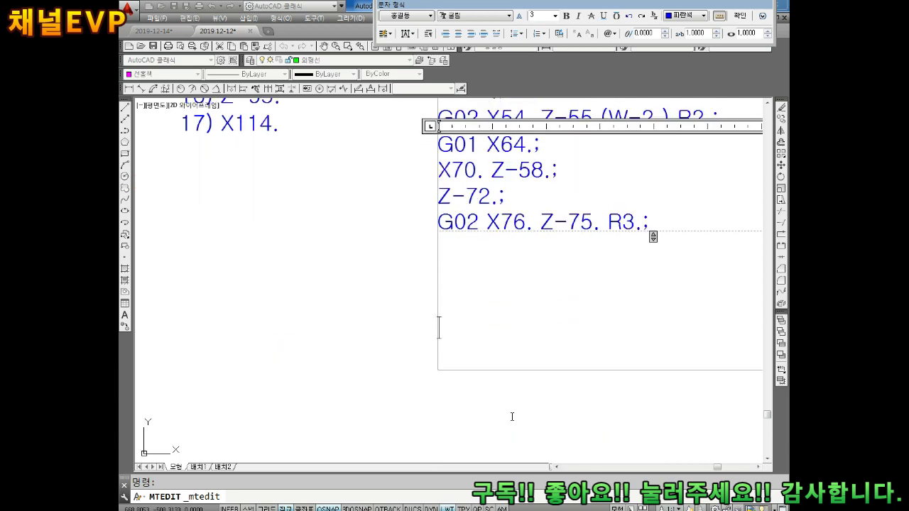
Replace R2 with I2 on the first G02 line, G02 X54. Z-55
{"action": "left_click", "coordinate": [329, 327]}
{"action": "scroll", "coordinate": [331, 258], "scroll_direction": "down", "scroll_amount": 1}
{"action": "scroll", "coordinate": [417, 310], "scroll_direction": "up", "scroll_amount": 1}
{"action": "scroll", "coordinate": [420, 282], "scroll_direction": "up", "scroll_amount": 1}
{"action": "middle_click_drag", "start_coordinate": [420, 282], "coordinate": [369, 260]}
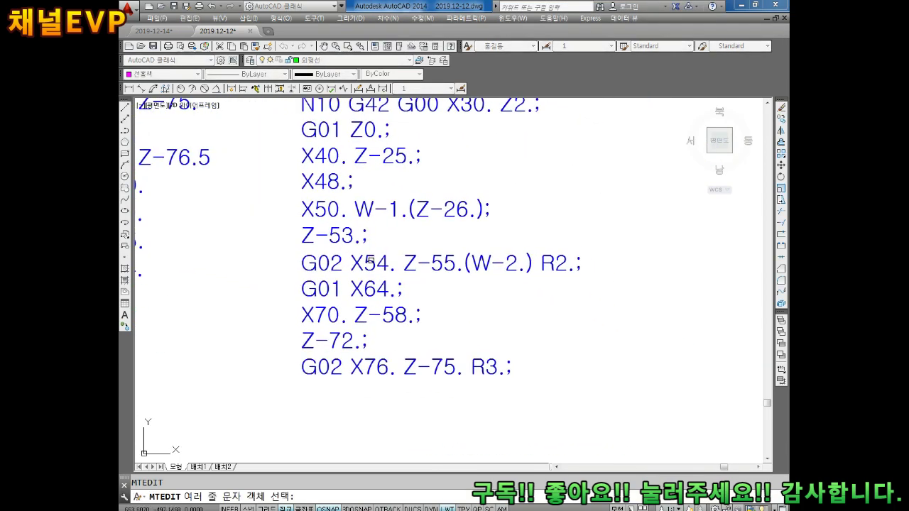
{"action": "scroll", "coordinate": [497, 274], "scroll_direction": "down", "scroll_amount": 1}
{"action": "scroll", "coordinate": [495, 329], "scroll_direction": "up", "scroll_amount": 1}
{"action": "key", "text": "Escape"}
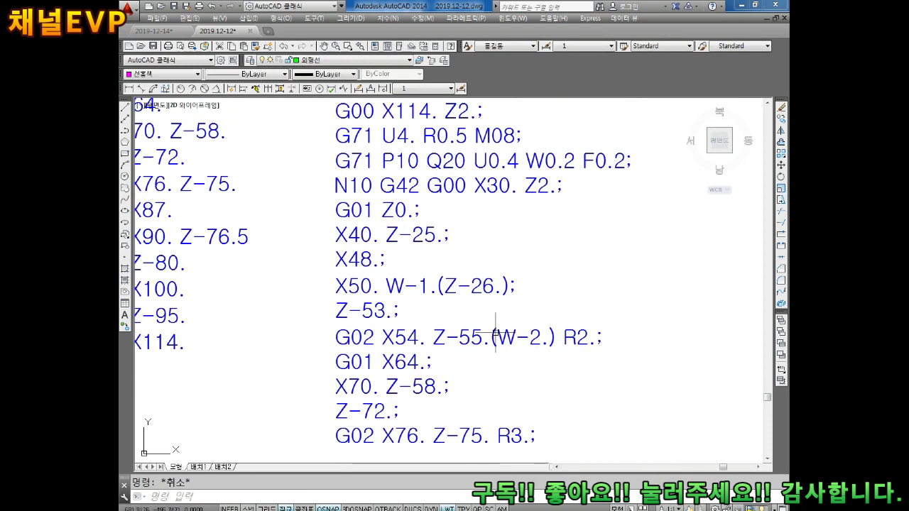
{"action": "middle_click_drag", "start_coordinate": [496, 312], "coordinate": [486, 281]}
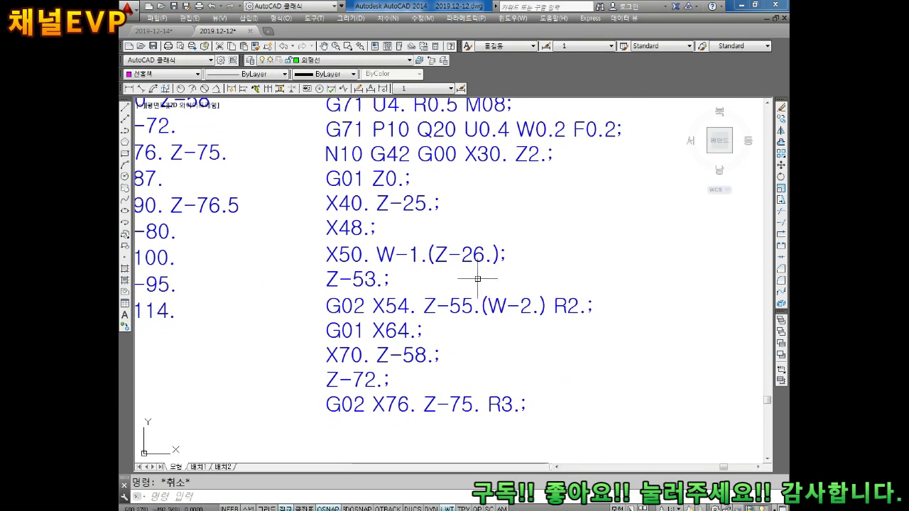
{"action": "scroll", "coordinate": [562, 305], "scroll_direction": "up", "scroll_amount": 2}
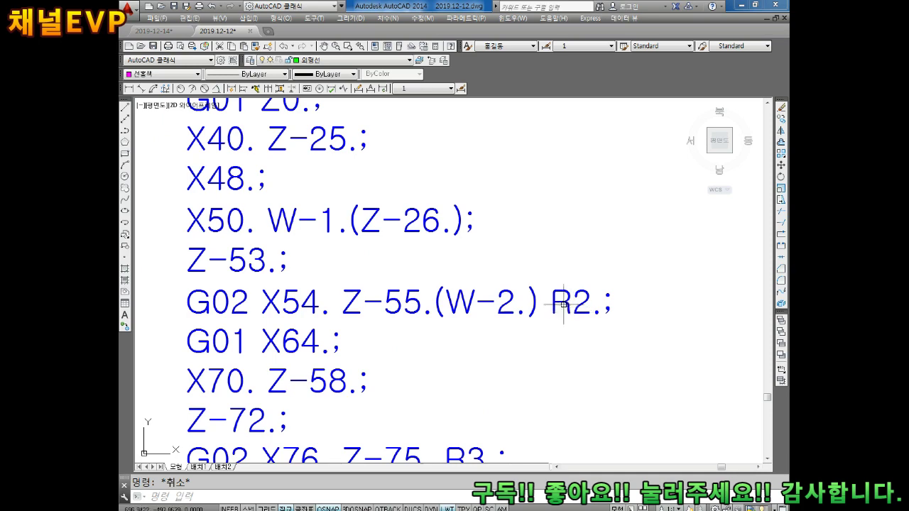
{"action": "double_click", "coordinate": [564, 306]}
{"action": "key", "text": "BackSpace"}
{"action": "key", "text": "BackSpace"}
{"action": "type", "text": "I2"}
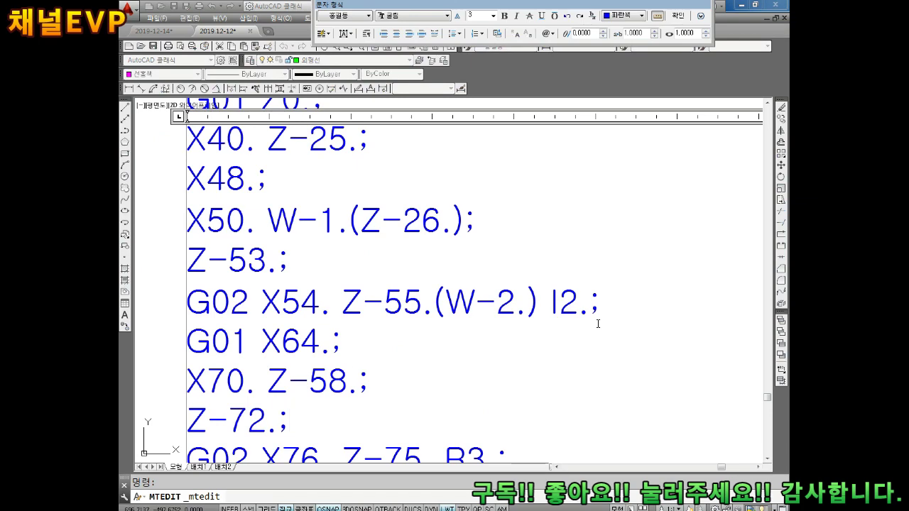
Change R3 to I3 on the G02 X76. Z-75. line and keep the edits
{"action": "scroll", "coordinate": [555, 372], "scroll_direction": "down", "scroll_amount": 3}
{"action": "double_click", "coordinate": [447, 377]}
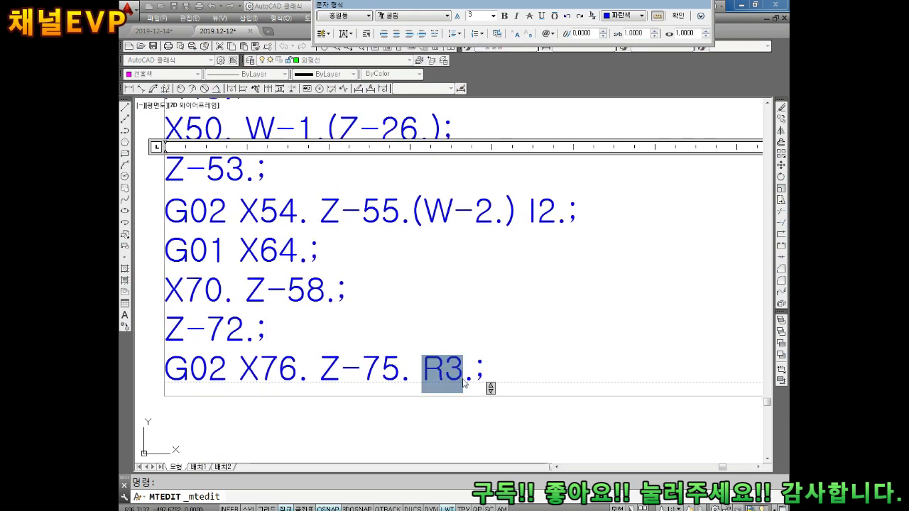
{"action": "type", "text": "I"}
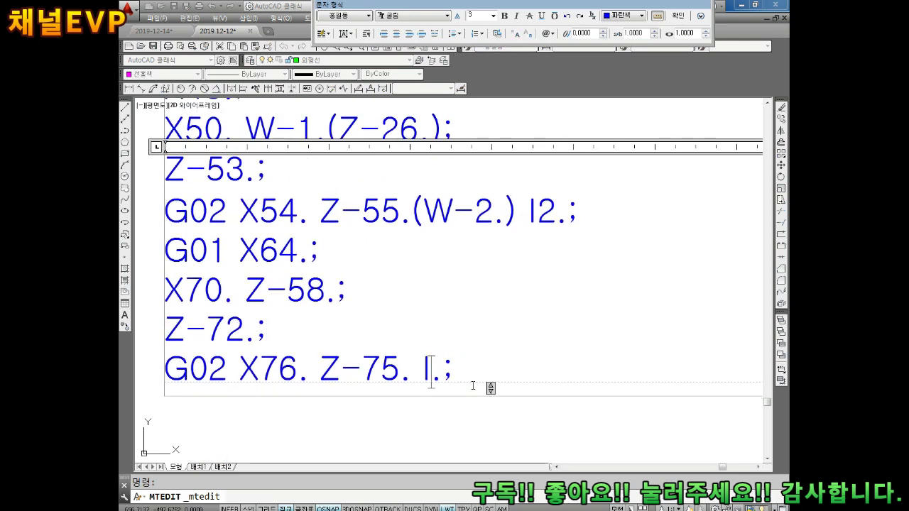
{"action": "type", "text": "3"}
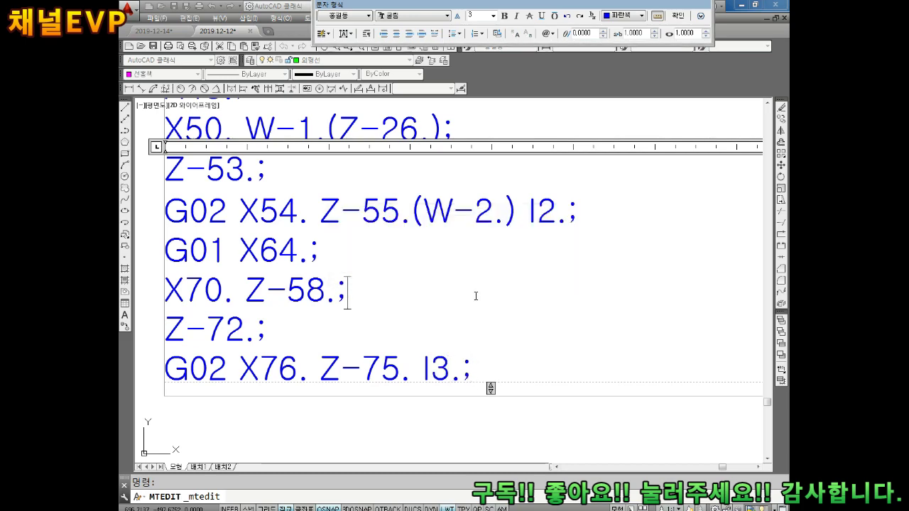
{"action": "key", "text": "Escape"}
{"action": "left_click", "coordinate": [454, 271]}
{"action": "middle_click_drag", "start_coordinate": [455, 292], "coordinate": [482, 271]}
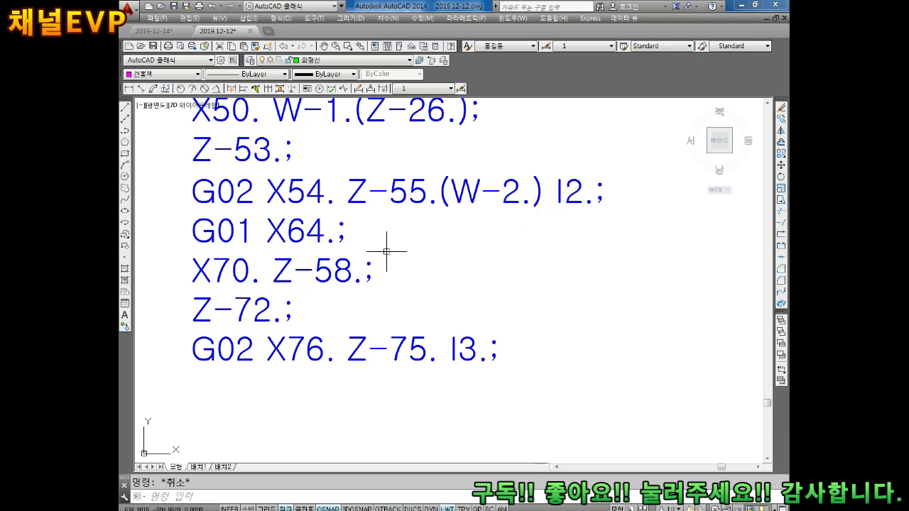
{"action": "middle_click_drag", "start_coordinate": [428, 311], "coordinate": [469, 287]}
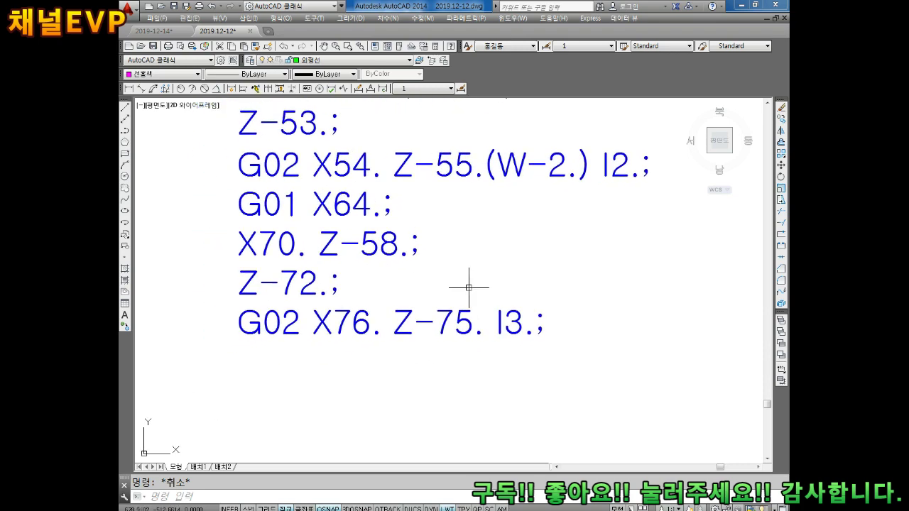
{"action": "scroll", "coordinate": [472, 277], "scroll_direction": "down", "scroll_amount": 3}
{"action": "scroll", "coordinate": [497, 284], "scroll_direction": "down", "scroll_amount": 1}
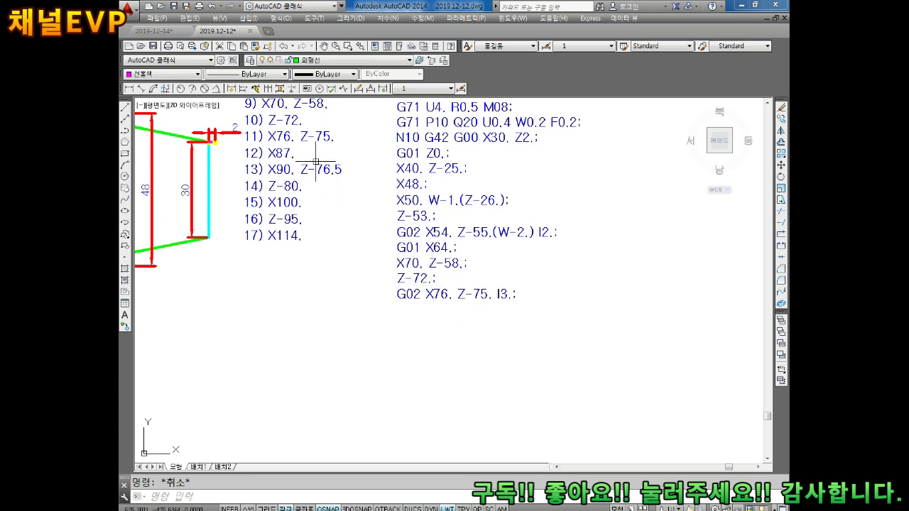
{"action": "middle_click_drag", "start_coordinate": [323, 170], "coordinate": [327, 186]}
{"action": "middle_click_drag", "start_coordinate": [387, 286], "coordinate": [493, 301]}
{"action": "scroll", "coordinate": [377, 255], "scroll_direction": "down", "scroll_amount": 2}
{"action": "scroll", "coordinate": [248, 190], "scroll_direction": "up", "scroll_amount": 2}
{"action": "scroll", "coordinate": [248, 191], "scroll_direction": "up", "scroll_amount": 5}
{"action": "scroll", "coordinate": [248, 190], "scroll_direction": "down", "scroll_amount": 1}
{"action": "scroll", "coordinate": [248, 191], "scroll_direction": "down", "scroll_amount": 3}
{"action": "scroll", "coordinate": [493, 275], "scroll_direction": "up", "scroll_amount": 3}
{"action": "scroll", "coordinate": [493, 275], "scroll_direction": "up", "scroll_amount": 2}
{"action": "mouse_move", "coordinate": [494, 275]}
{"action": "middle_mouse_down"}
{"action": "mouse_move", "coordinate": [386, 192]}
{"action": "mouse_move", "coordinate": [527, 319]}
{"action": "middle_mouse_up"}
{"action": "scroll", "coordinate": [531, 315], "scroll_direction": "down", "scroll_amount": 2}
{"action": "scroll", "coordinate": [531, 315], "scroll_direction": "up", "scroll_amount": 2}
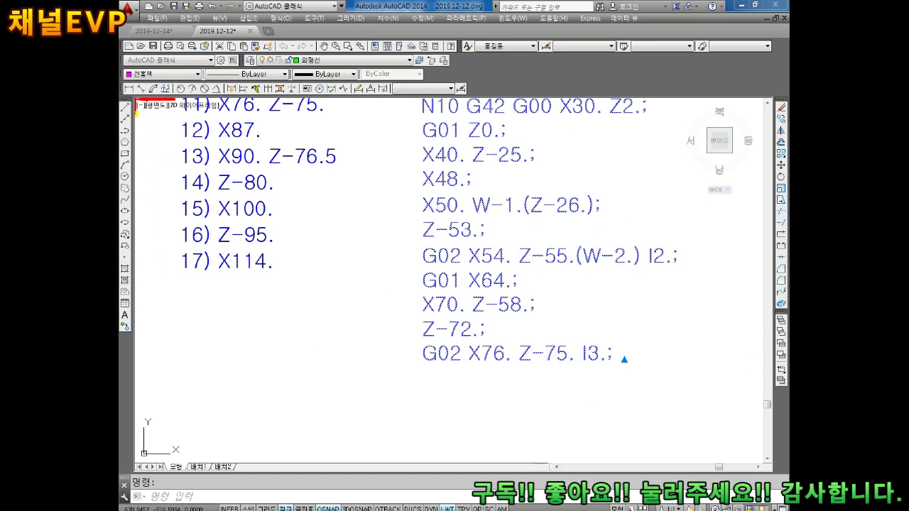
Type G01 X87.;, X90. Z-76.5;, Z-80.; and X100.; below the G02 X76. Z-75. I3.; line
{"action": "double_click", "coordinate": [624, 349]}
{"action": "key", "text": "Return"}
{"action": "type", "text": "G01 X"}
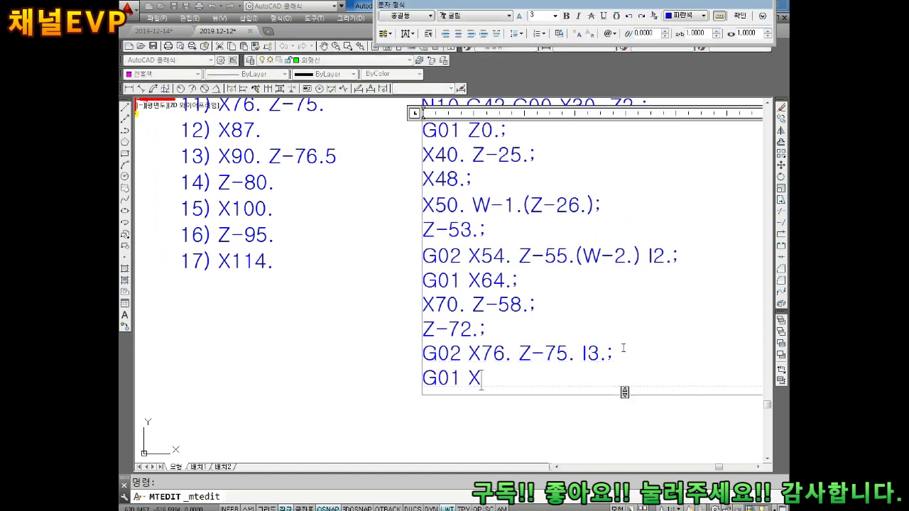
{"action": "type", "text": "87.;"}
{"action": "key", "text": "Return"}
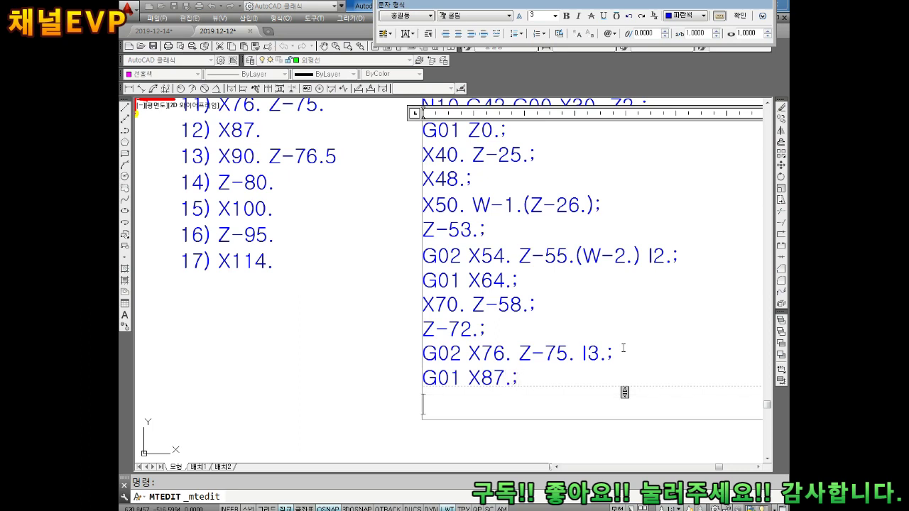
{"action": "type", "text": "X90. Z"}
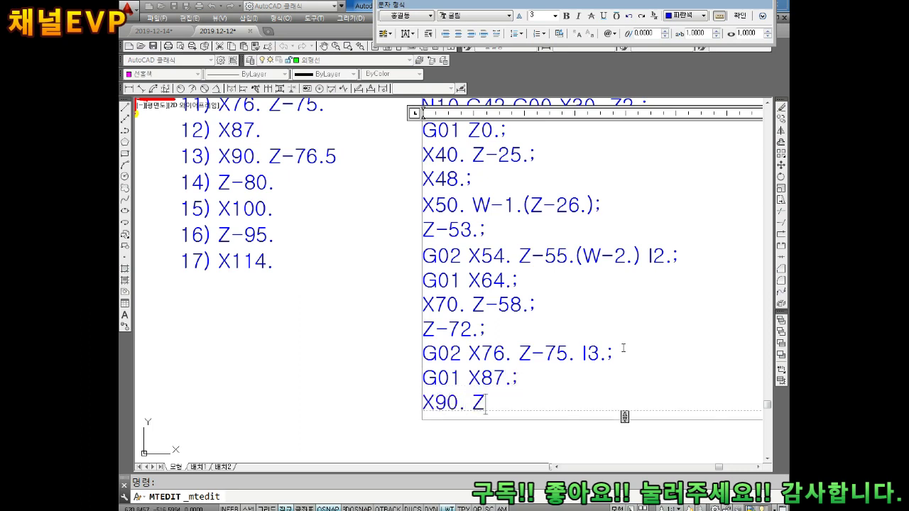
{"action": "type", "text": "-76.5"}
{"action": "key", "text": "Return"}
{"action": "type", "text": "Z-80.;"}
{"action": "key", "text": "Return"}
{"action": "type", "text": "X100."}
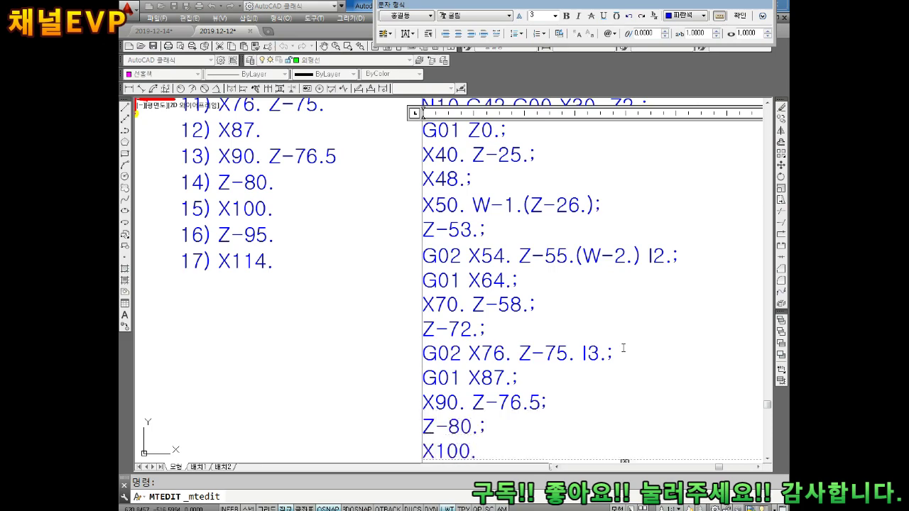
{"action": "type", "text": ";"}
{"action": "key", "text": "Return"}
{"action": "key", "text": "Escape"}
{"action": "scroll", "coordinate": [416, 301], "scroll_direction": "down", "scroll_amount": 3}
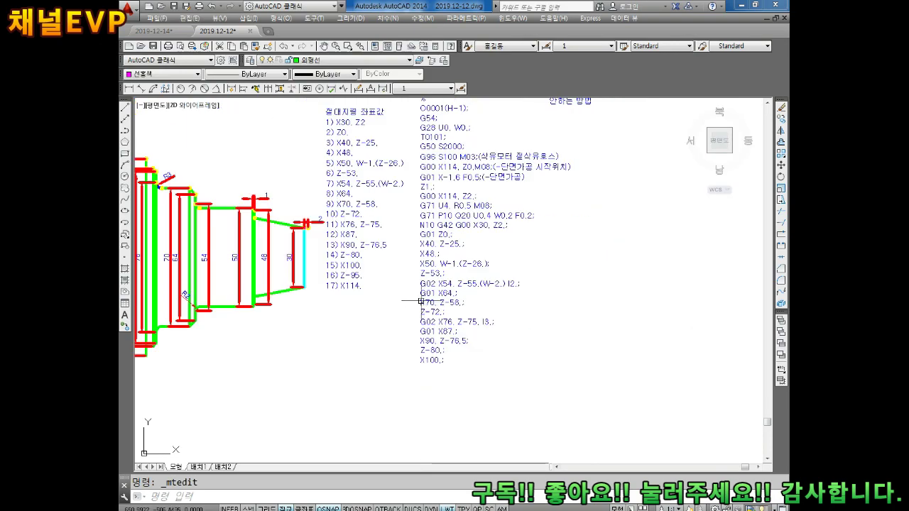
Crossing-select the NC program text and MOVE it higher up
{"action": "type", "text": "m"}
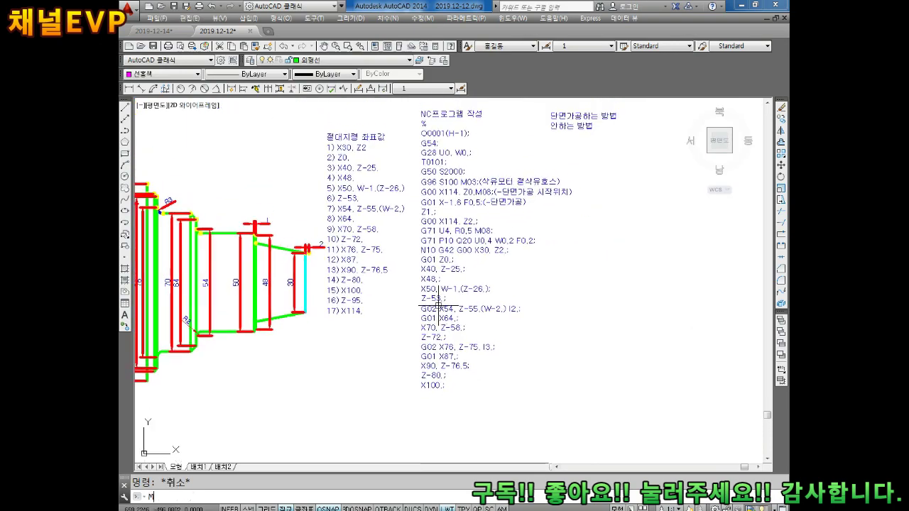
{"action": "key", "text": "Return"}
{"action": "left_click", "coordinate": [543, 411]}
{"action": "left_click", "coordinate": [469, 286]}
{"action": "key", "text": "Return"}
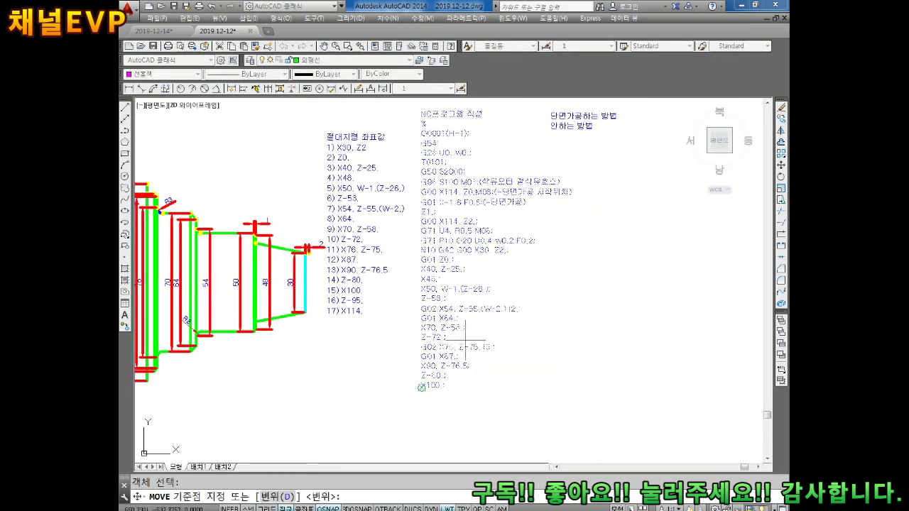
{"action": "left_click", "coordinate": [464, 346]}
{"action": "left_click", "coordinate": [426, 323]}
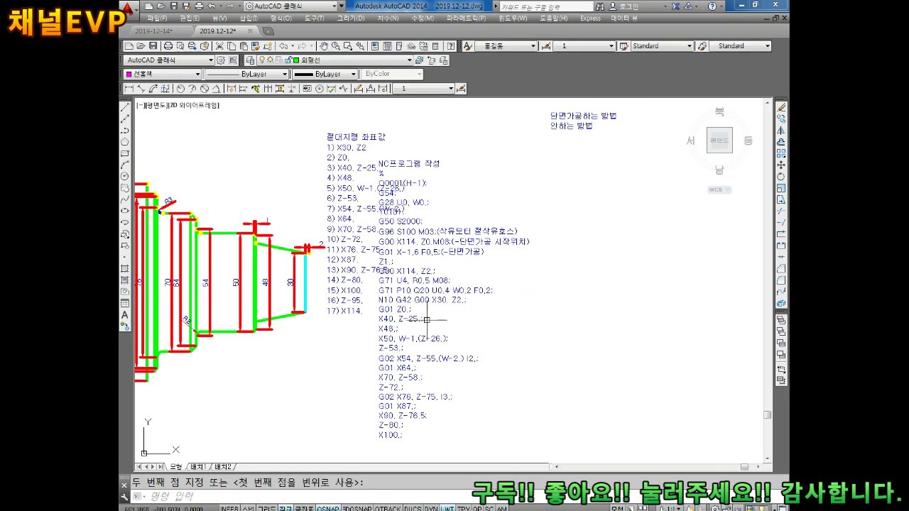
{"action": "left_click", "coordinate": [471, 274]}
Restart the move on the program text, then cancel it and pan the drawing down slightly
{"action": "key", "text": "Escape"}
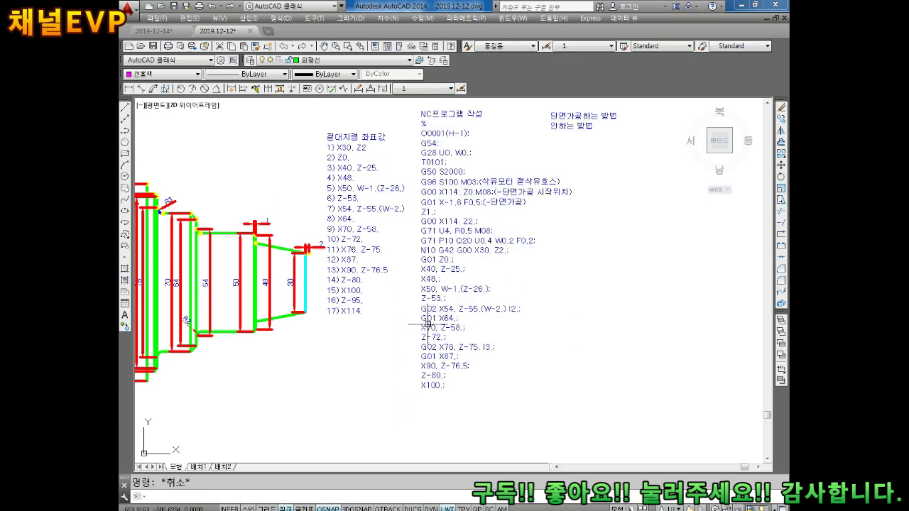
{"action": "key", "text": "Return"}
{"action": "left_click", "coordinate": [462, 373]}
{"action": "key", "text": "Return"}
{"action": "left_click", "coordinate": [464, 375]}
{"action": "key", "text": "Escape"}
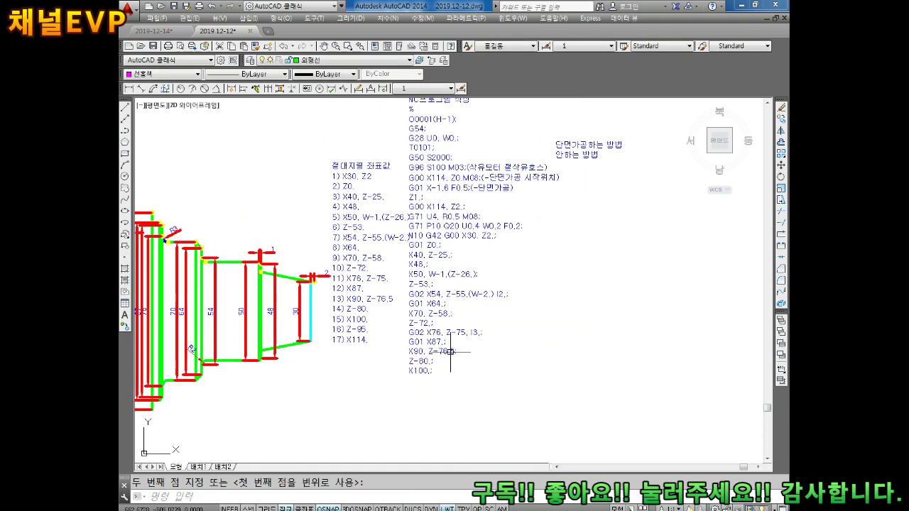
{"action": "middle_click_drag", "start_coordinate": [447, 332], "coordinate": [451, 350]}
Move the program text to its final position beside the coordinate list
{"action": "key", "text": "Return"}
{"action": "left_click", "coordinate": [440, 376]}
{"action": "key", "text": "Return"}
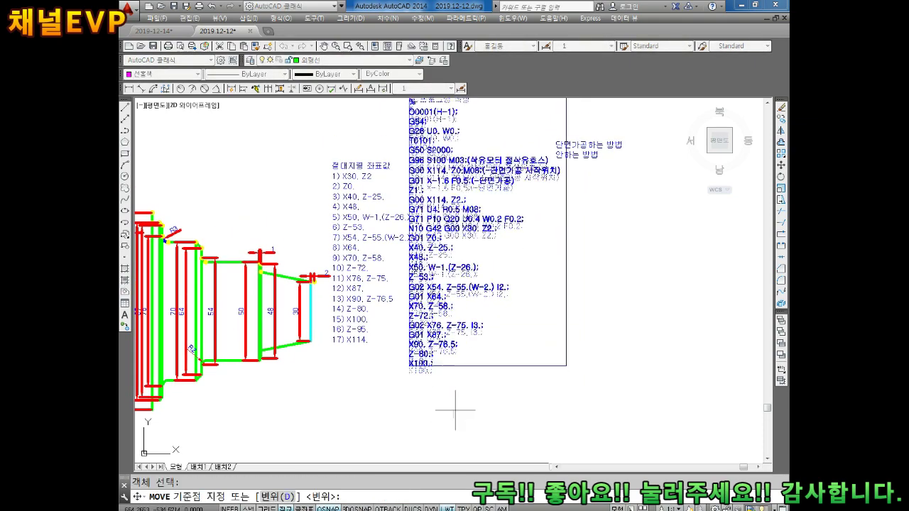
{"action": "left_click", "coordinate": [454, 417]}
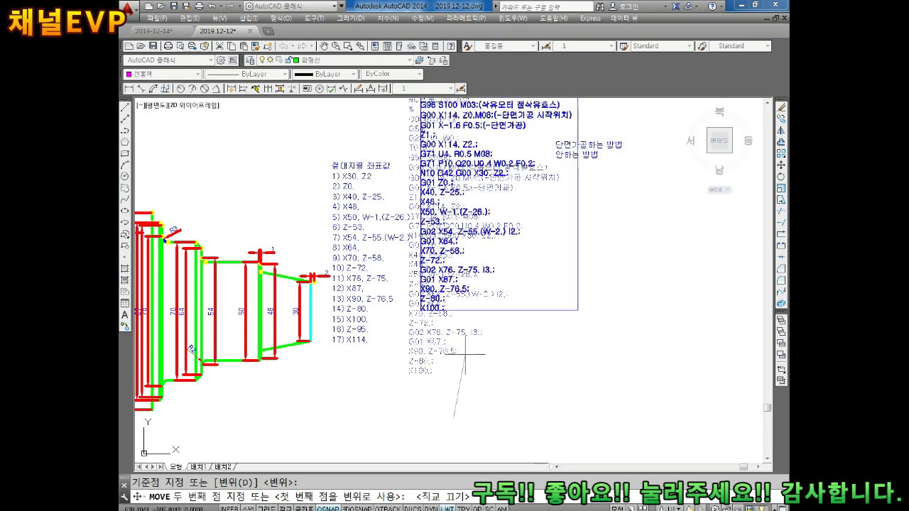
{"action": "left_click", "coordinate": [491, 359]}
{"action": "key", "text": "Escape"}
{"action": "scroll", "coordinate": [417, 315], "scroll_direction": "up", "scroll_amount": 3}
{"action": "scroll", "coordinate": [462, 324], "scroll_direction": "up", "scroll_amount": 1}
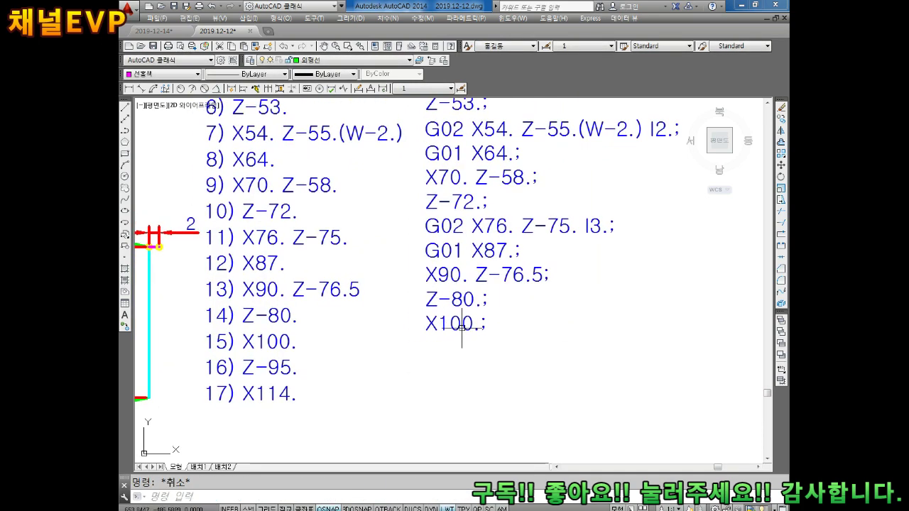
{"action": "double_click", "coordinate": [465, 324]}
Add the lines Z-95.; and N20 G40 X114.; after X100.;
{"action": "key", "text": "Return"}
{"action": "type", "text": "Z"}
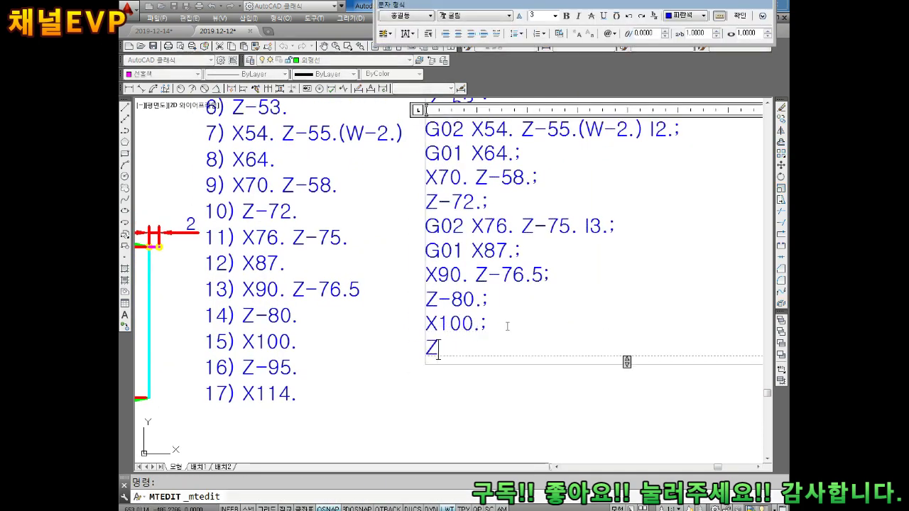
{"action": "type", "text": "-95.;"}
{"action": "key", "text": "Return"}
{"action": "type", "text": "X114.;"}
{"action": "key", "text": "Return"}
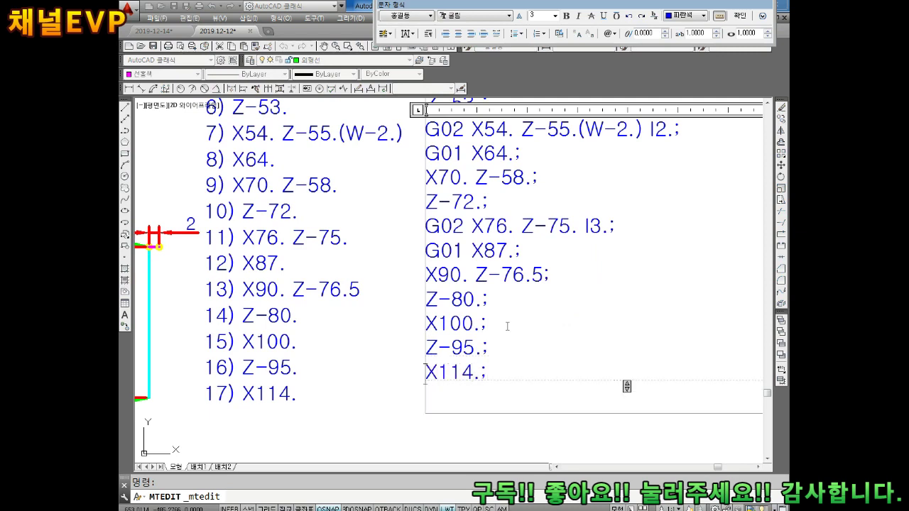
{"action": "type", "text": "N20 G40"}
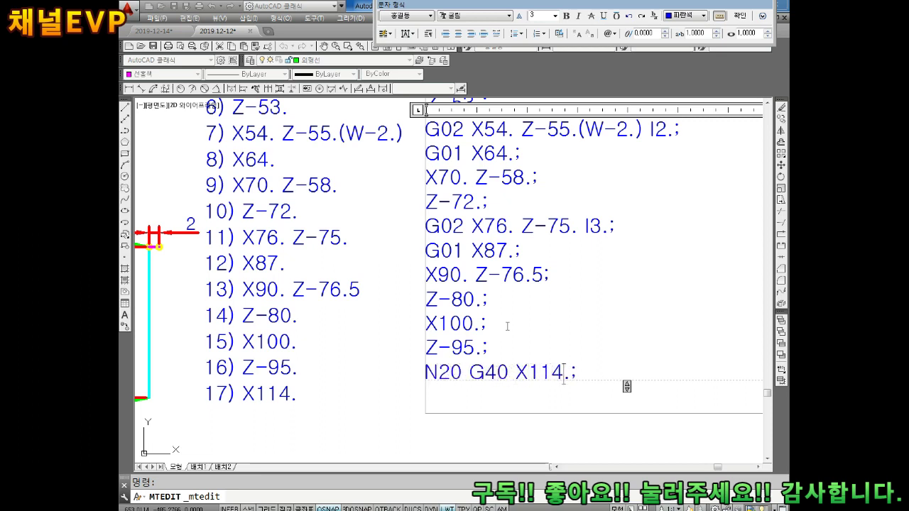
{"action": "key", "text": "End"}
{"action": "key", "text": "Return"}
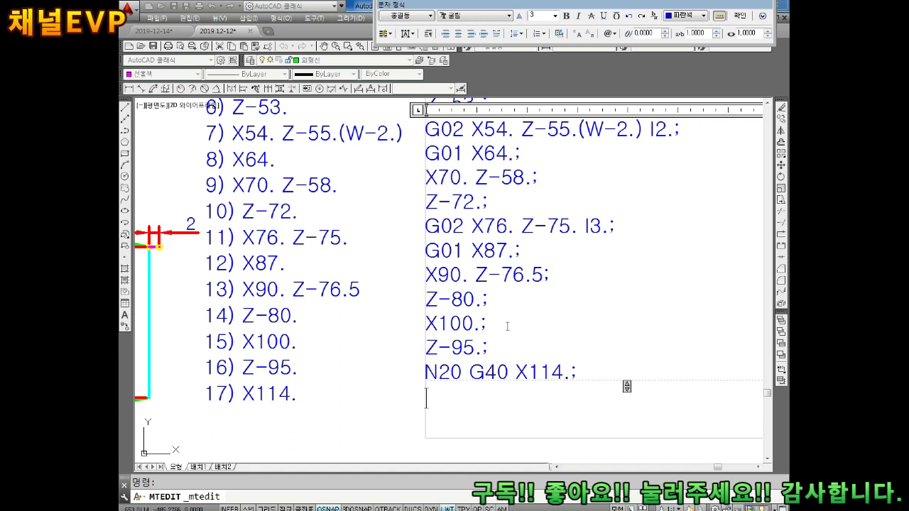
Add M09;, G00 X150. Z150.;, M05; and M02 to finish the program, and close the editor
{"action": "type", "text": "M09;"}
{"action": "key", "text": "Return"}
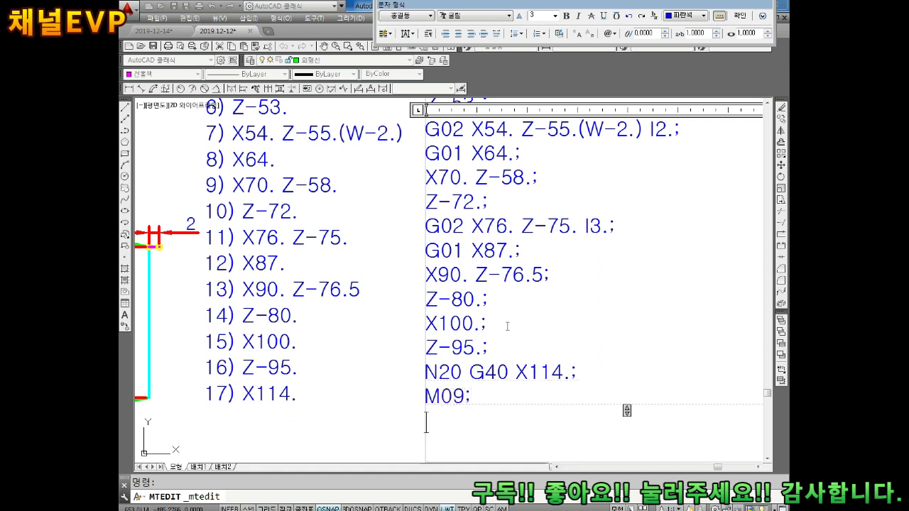
{"action": "type", "text": "G00 X150. Z150.;"}
{"action": "key", "text": "Return"}
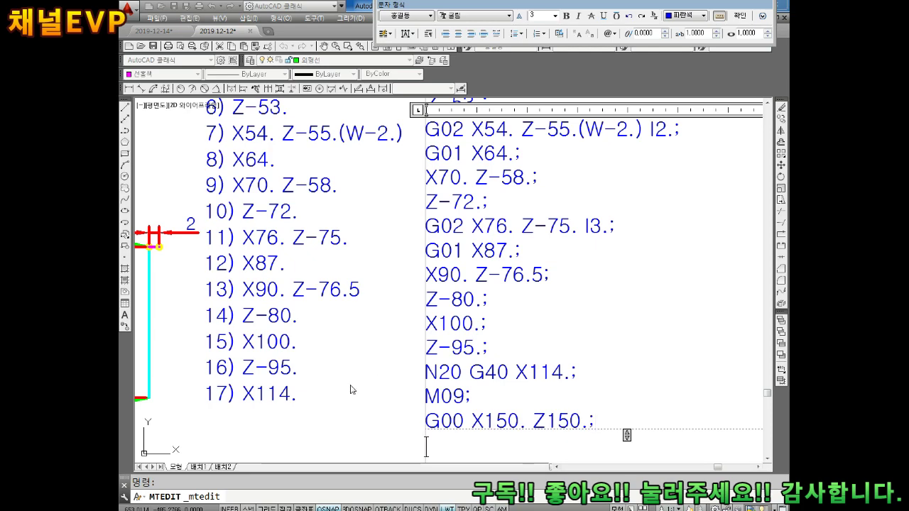
{"action": "type", "text": "M05;"}
{"action": "key", "text": "Return"}
{"action": "type", "text": "M01"}
{"action": "key", "text": "BackSpace"}
{"action": "type", "text": "02"}
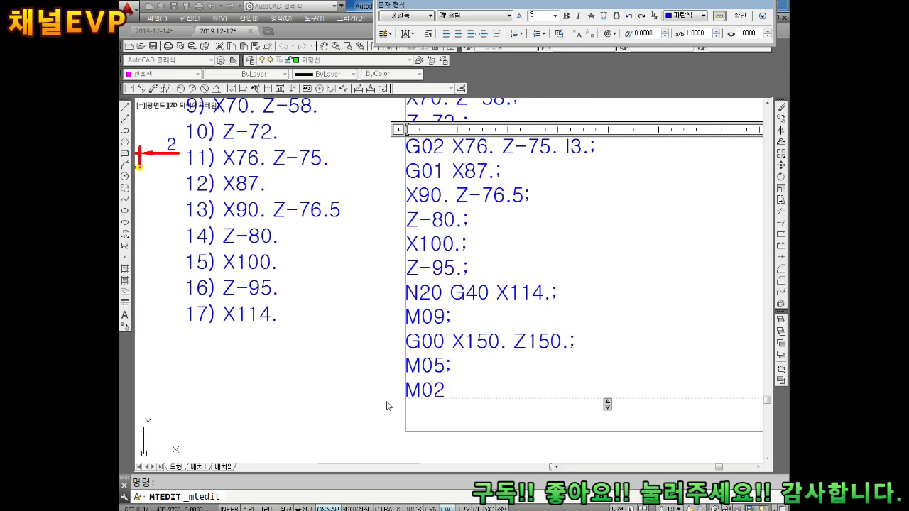
{"action": "left_click", "coordinate": [390, 406]}
{"action": "scroll", "coordinate": [469, 398], "scroll_direction": "down", "scroll_amount": 4}
{"action": "scroll", "coordinate": [460, 361], "scroll_direction": "up", "scroll_amount": 2}
{"action": "scroll", "coordinate": [446, 357], "scroll_direction": "up", "scroll_amount": 2}
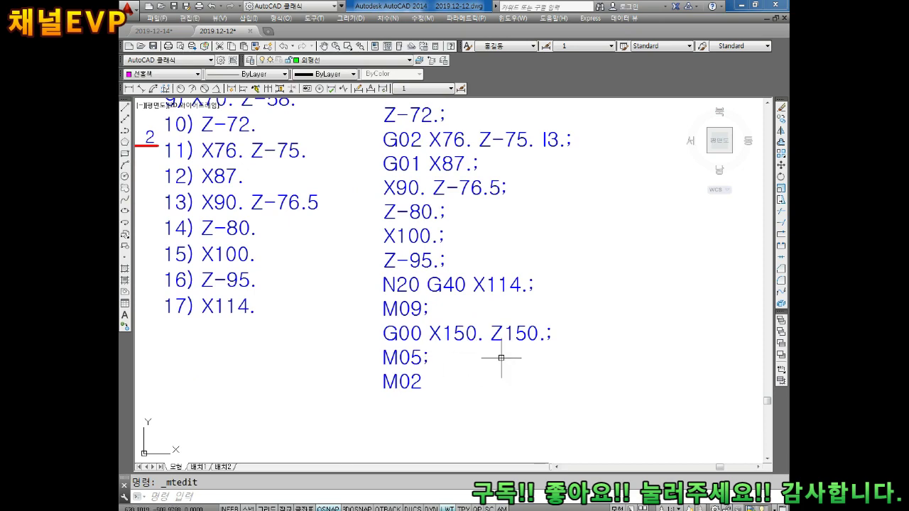
{"action": "scroll", "coordinate": [502, 358], "scroll_direction": "up", "scroll_amount": 1}
{"action": "key", "text": "alt+Tab"}
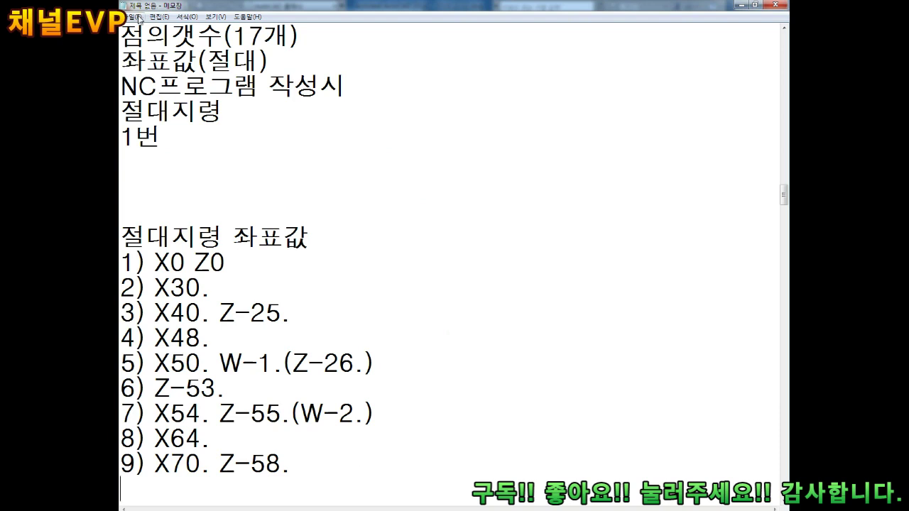
Start a new Notepad document without saving the notes, then return to 2019-12-12.dwg
{"action": "left_click", "coordinate": [134, 17]}
{"action": "left_click", "coordinate": [160, 38]}
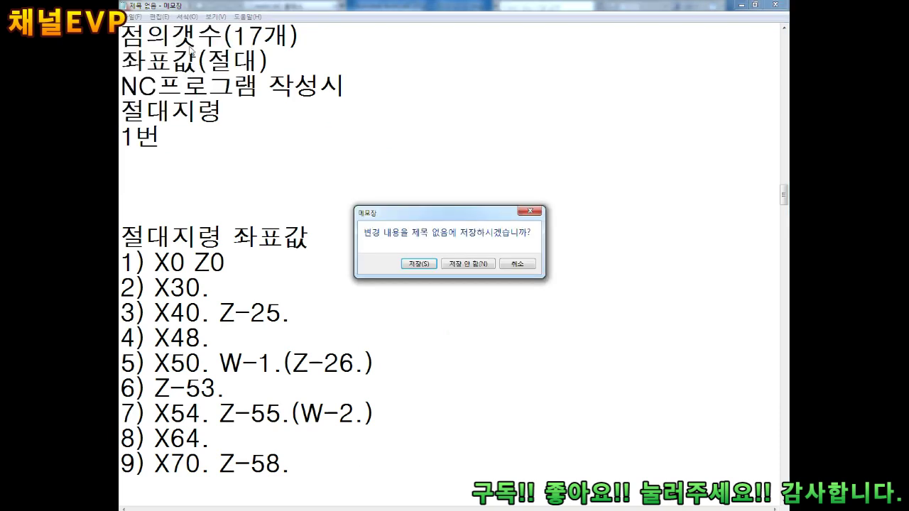
{"action": "left_click", "coordinate": [469, 264]}
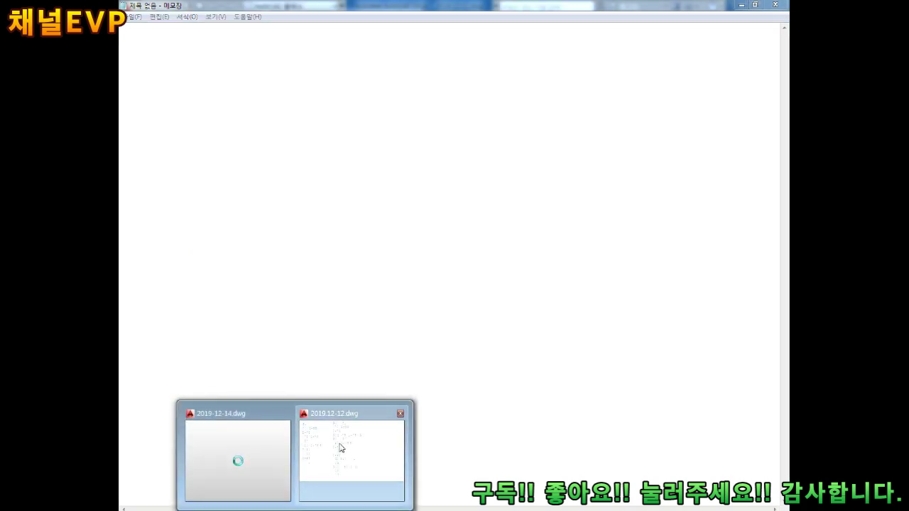
{"action": "left_click", "coordinate": [347, 442]}
{"action": "key", "text": "Escape"}
{"action": "scroll", "coordinate": [487, 305], "scroll_direction": "down", "scroll_amount": 2}
{"action": "scroll", "coordinate": [471, 334], "scroll_direction": "down", "scroll_amount": 2}
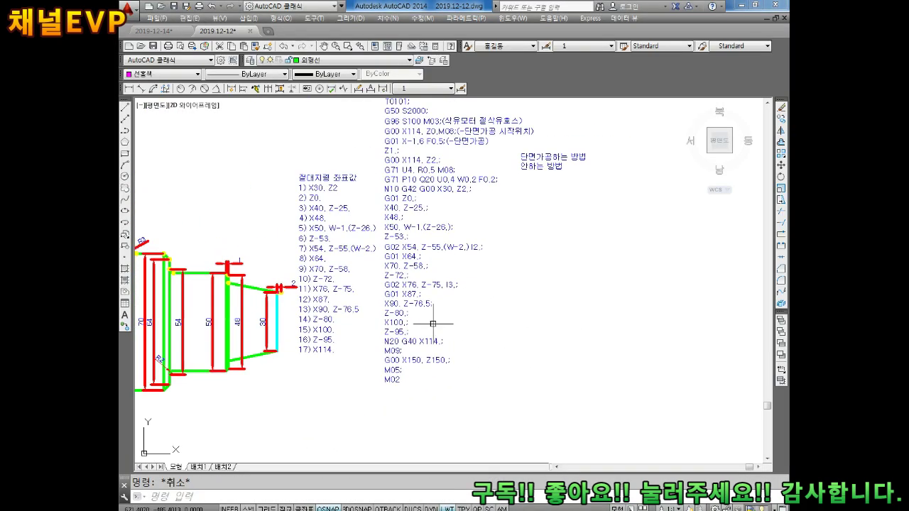
Select the NC program lines down to M02, copy them, and bring up the blank Notepad
{"action": "left_click", "coordinate": [446, 250]}
{"action": "mouse_move", "coordinate": [416, 378]}
{"action": "left_mouse_down"}
{"action": "mouse_move", "coordinate": [423, 342]}
{"action": "mouse_move", "coordinate": [390, 123]}
{"action": "left_mouse_up"}
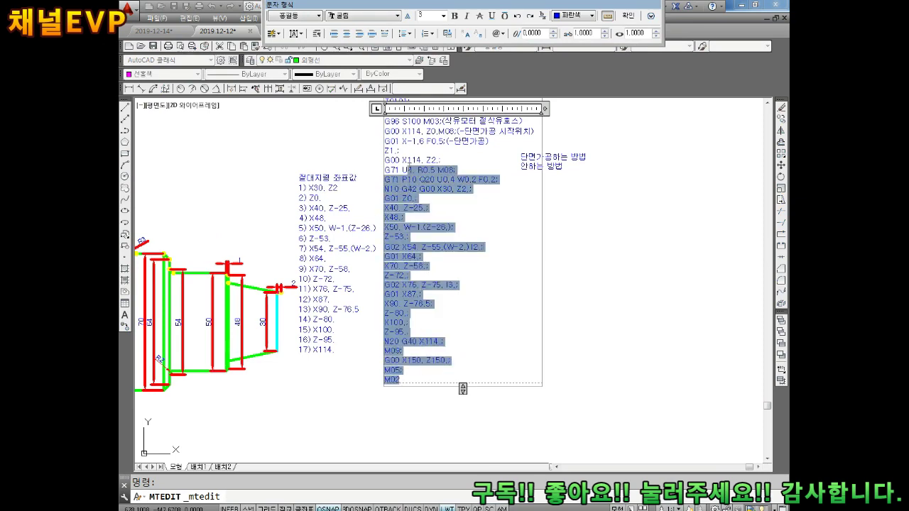
{"action": "scroll", "coordinate": [390, 123], "scroll_direction": "down", "scroll_amount": 2}
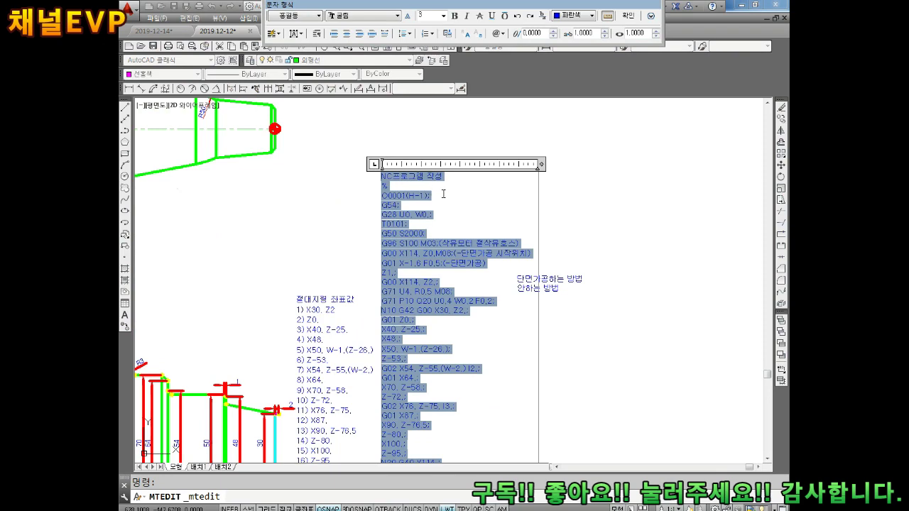
{"action": "key", "text": "ctrl+c"}
{"action": "key", "text": "alt+Tab"}
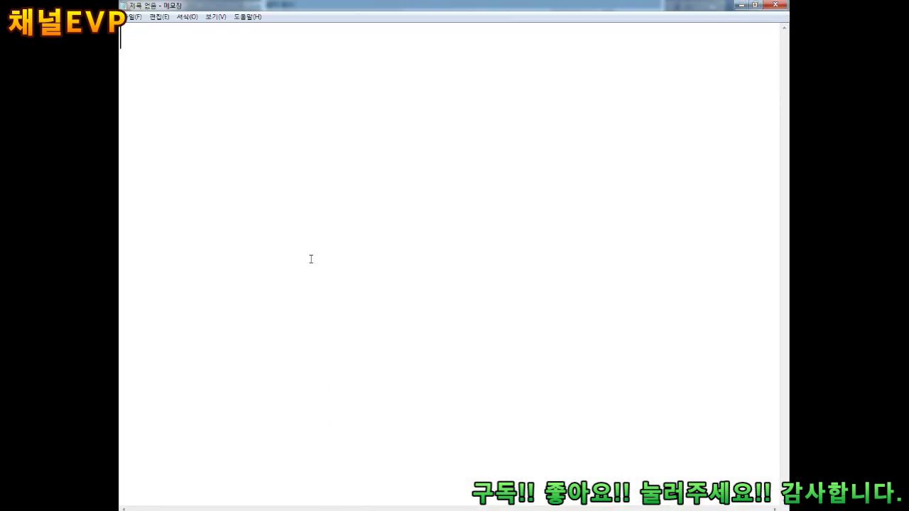
Paste the NC program into Notepad and delete the NC프로그램 작성 title line
{"action": "key", "text": "ctrl+v"}
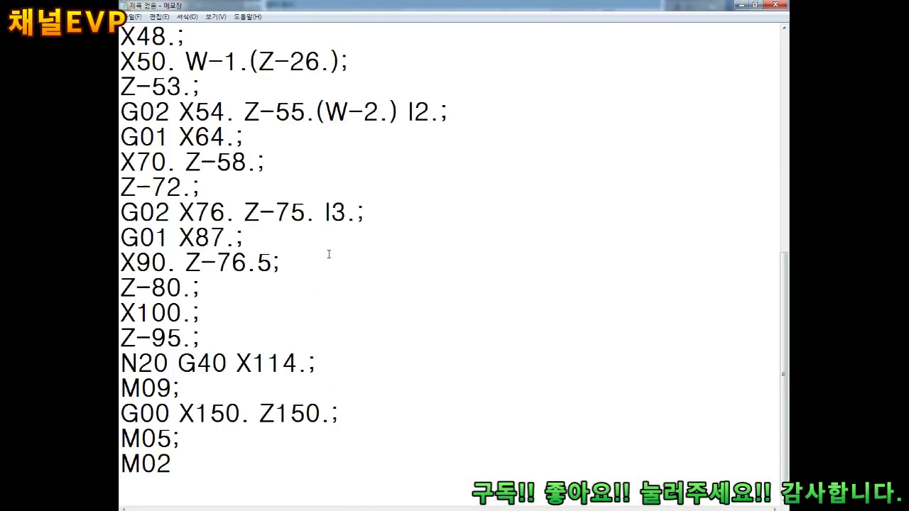
{"action": "scroll", "coordinate": [329, 253], "scroll_direction": "up", "scroll_amount": 6}
{"action": "key", "text": "BackSpace"}
{"action": "key", "text": "BackSpace"}
{"action": "key", "text": "BackSpace"}
{"action": "key", "text": "BackSpace"}
{"action": "key", "text": "BackSpace"}
{"action": "key", "text": "BackSpace"}
{"action": "key", "text": "BackSpace"}
{"action": "key", "text": "BackSpace"}
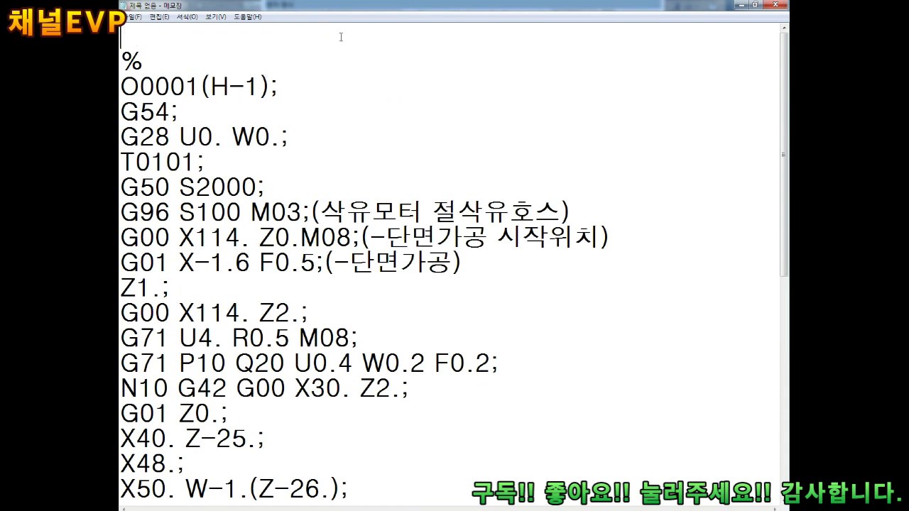
{"action": "key", "text": "Delete"}
Strip the comment from the spindle line so it reads G96 S100 M03;
{"action": "key", "text": "Down"}
{"action": "key", "text": "Down"}
{"action": "key", "text": "Down"}
{"action": "key", "text": "Right"}
{"action": "key", "text": "Up"}
{"action": "key", "text": "Up"}
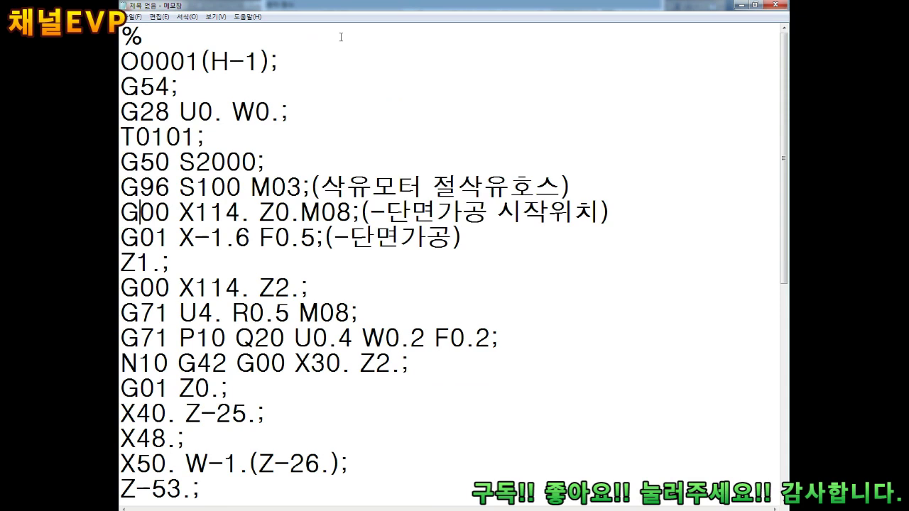
{"action": "key", "text": "ctrl+Right"}
{"action": "key", "text": "ctrl+Right"}
{"action": "key", "text": "ctrl+Right"}
{"action": "key", "text": "ctrl+Right"}
{"action": "key", "text": "Left"}
{"action": "key", "text": "Left"}
{"action": "key", "text": "Left"}
{"action": "key", "text": "Left"}
{"action": "key", "text": "BackSpace"}
{"action": "key", "text": "BackSpace"}
{"action": "key", "text": "BackSpace"}
{"action": "key", "text": "BackSpace"}
{"action": "key", "text": "BackSpace"}
{"action": "key", "text": "BackSpace"}
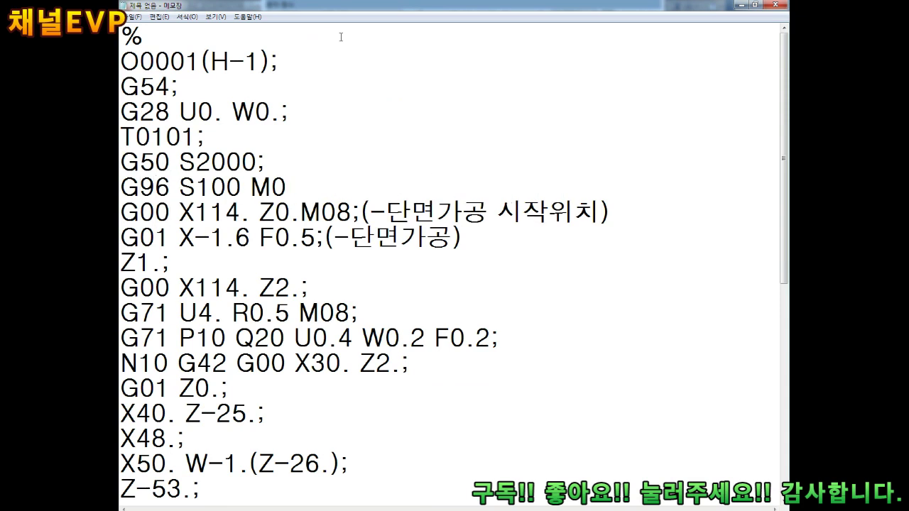
{"action": "type", "text": "03"}
{"action": "key", "text": "BackSpace"}
{"action": "key", "text": "BackSpace"}
{"action": "type", "text": "3"}
Delete the comments after G00 X114. Z0.M08; and G01 X-1.6 F0.5;
{"action": "key", "text": "Down"}
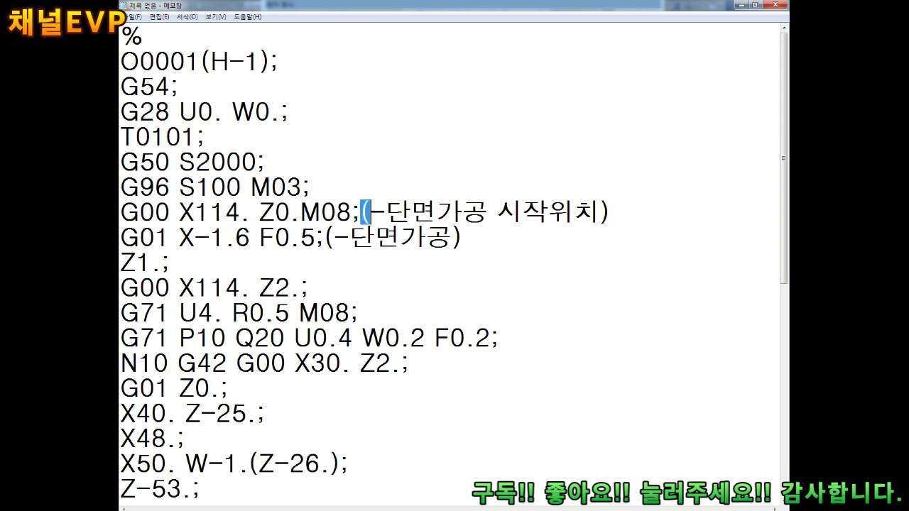
{"action": "left_click_drag", "start_coordinate": [360, 211], "coordinate": [615, 222]}
{"action": "key", "text": "BackSpace"}
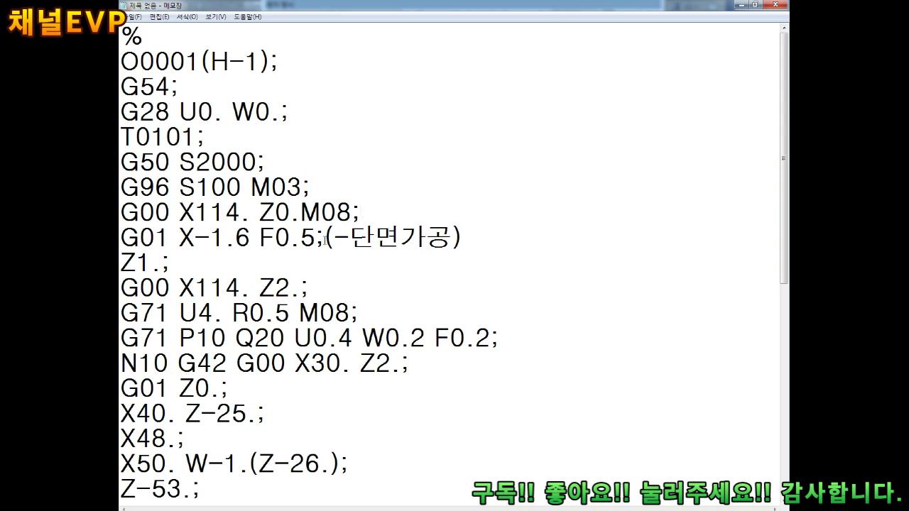
{"action": "left_click_drag", "start_coordinate": [325, 240], "coordinate": [463, 238]}
{"action": "key", "text": "BackSpace"}
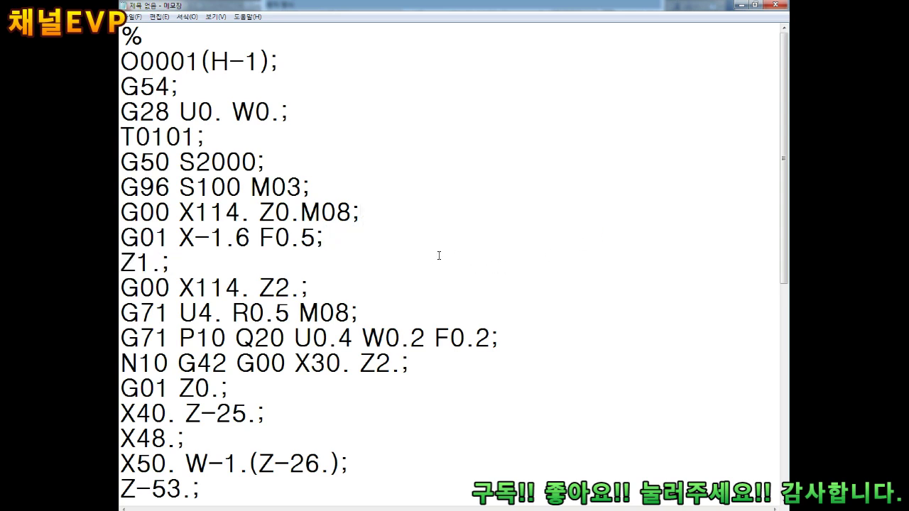
Save the program as 2019-12-13.txt in the 해오라기 folder on drive D
{"action": "key", "text": "ctrl+s"}
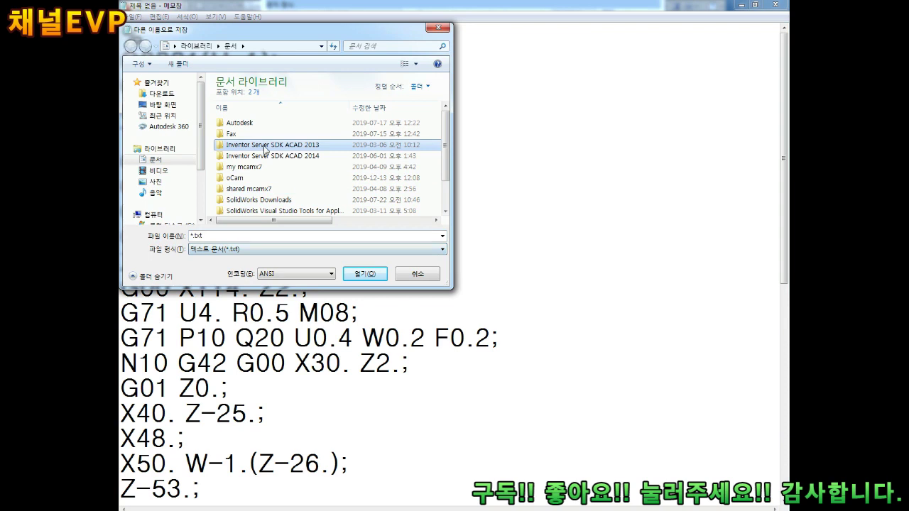
{"action": "scroll", "coordinate": [164, 142], "scroll_direction": "down", "scroll_amount": 3}
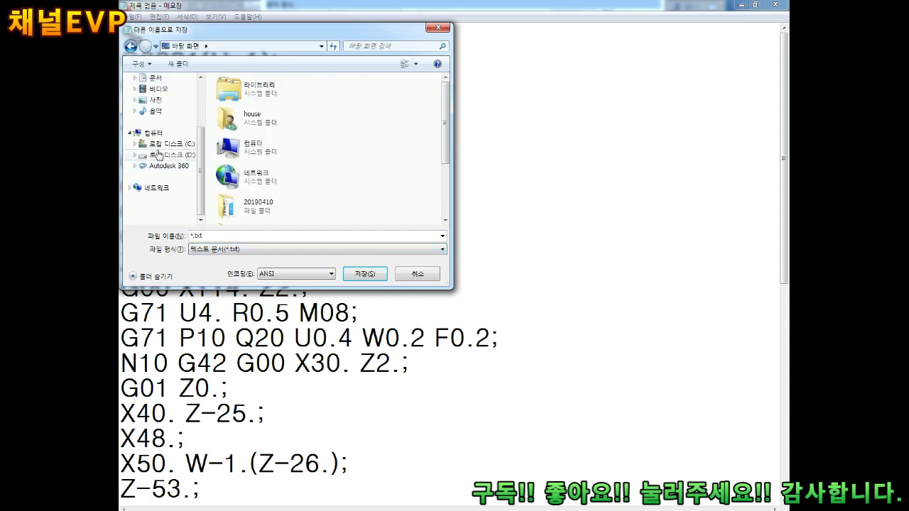
{"action": "left_click", "coordinate": [170, 154]}
{"action": "double_click", "coordinate": [203, 235]}
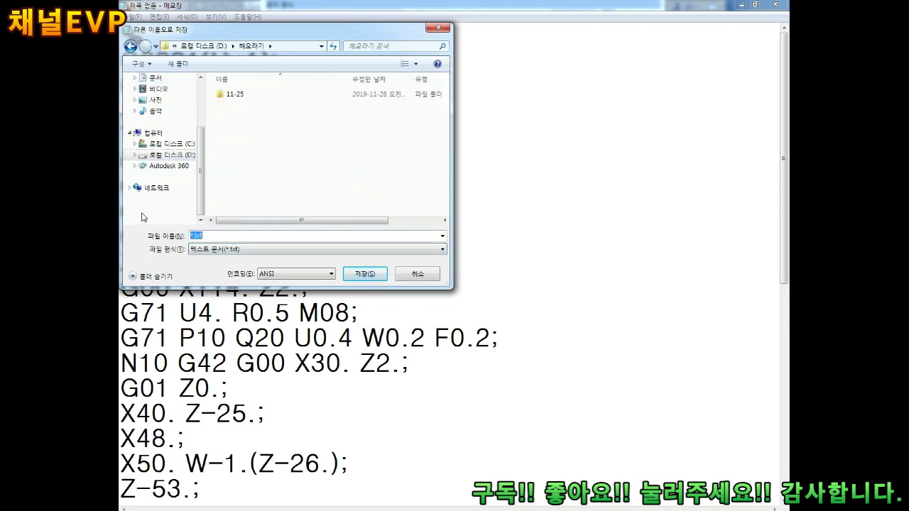
{"action": "type", "text": "201"}
{"action": "type", "text": "9-12"}
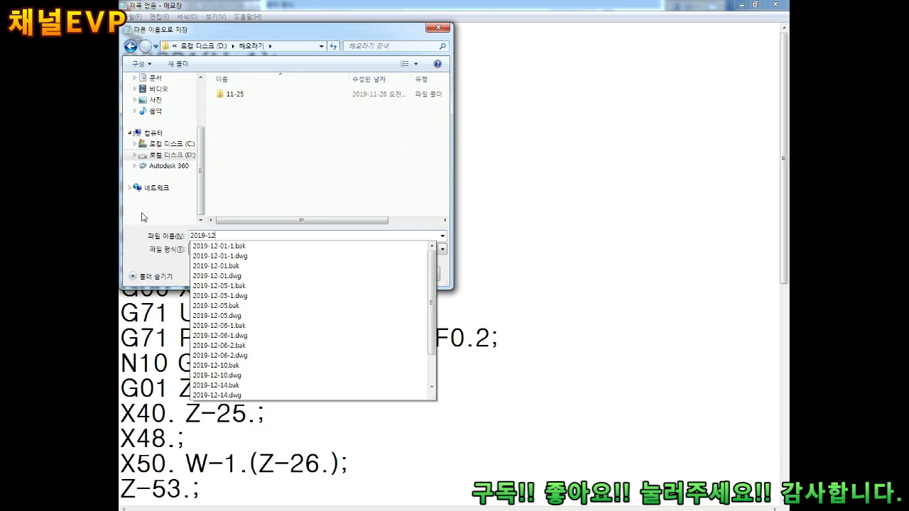
{"action": "type", "text": "-13"}
{"action": "key", "text": "Return"}
Add a closing % line after the M02 line at the end of the program
{"action": "left_click", "coordinate": [213, 256]}
{"action": "scroll", "coordinate": [251, 208], "scroll_direction": "down", "scroll_amount": 3}
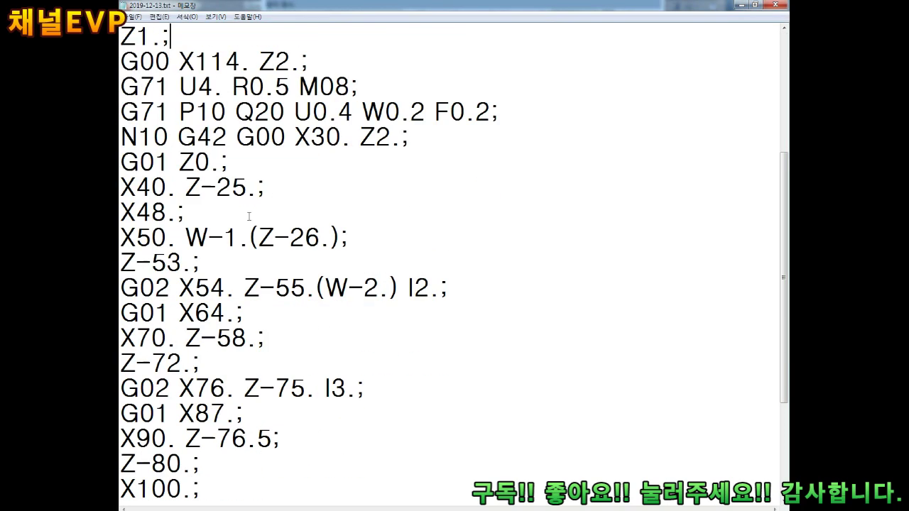
{"action": "scroll", "coordinate": [295, 258], "scroll_direction": "down", "scroll_amount": 3}
{"action": "scroll", "coordinate": [285, 284], "scroll_direction": "up", "scroll_amount": 2}
{"action": "scroll", "coordinate": [275, 338], "scroll_direction": "up", "scroll_amount": 1}
{"action": "scroll", "coordinate": [270, 298], "scroll_direction": "up", "scroll_amount": 3}
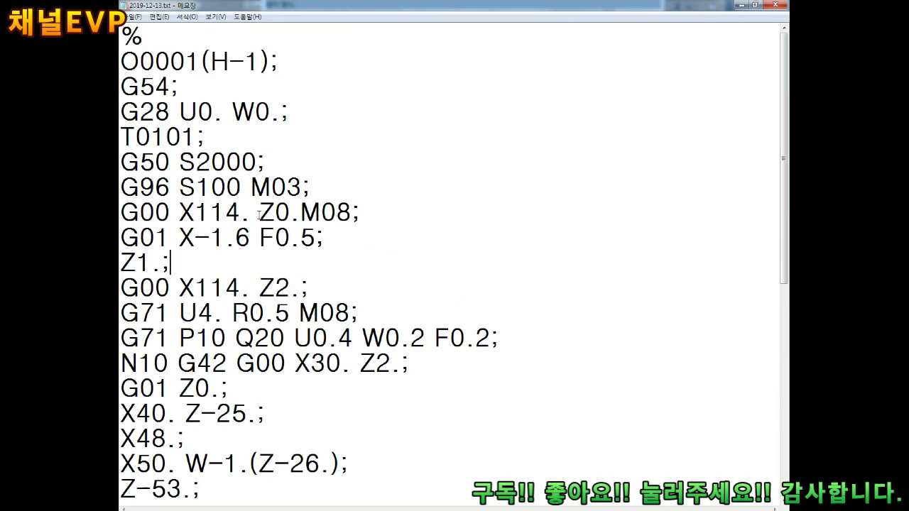
{"action": "scroll", "coordinate": [252, 247], "scroll_direction": "down", "scroll_amount": 6}
{"action": "left_click", "coordinate": [180, 476]}
{"action": "key", "text": "Return"}
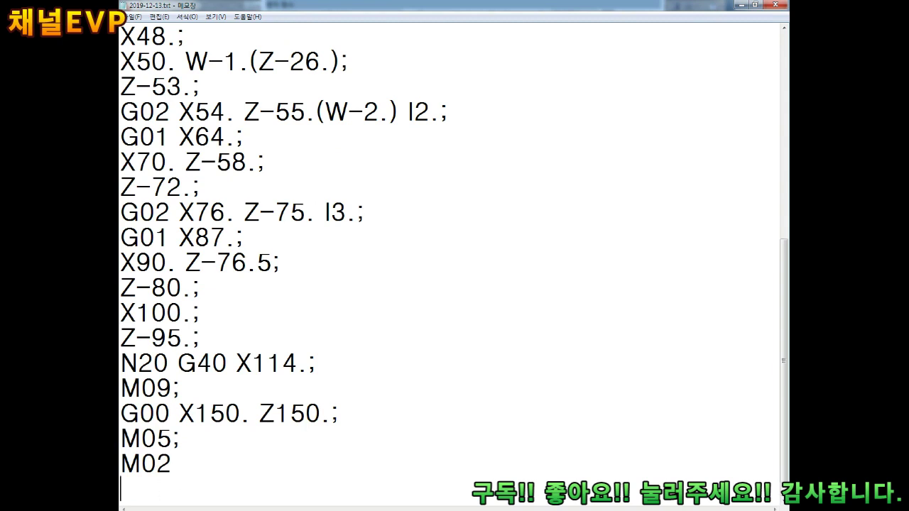
{"action": "type", "text": "%"}
{"action": "key", "text": "Return"}
{"action": "key", "text": "Return"}
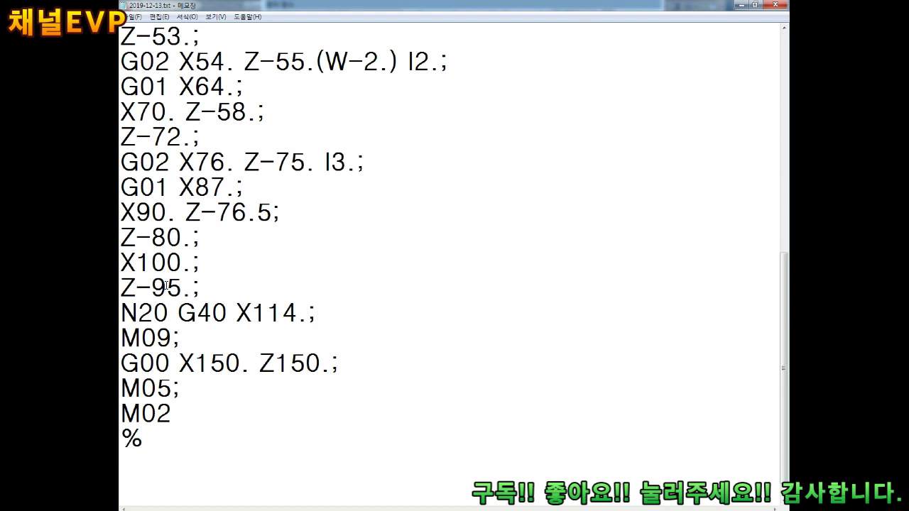
{"action": "scroll", "coordinate": [232, 297], "scroll_direction": "up", "scroll_amount": 2}
{"action": "scroll", "coordinate": [232, 296], "scroll_direction": "up", "scroll_amount": 5}
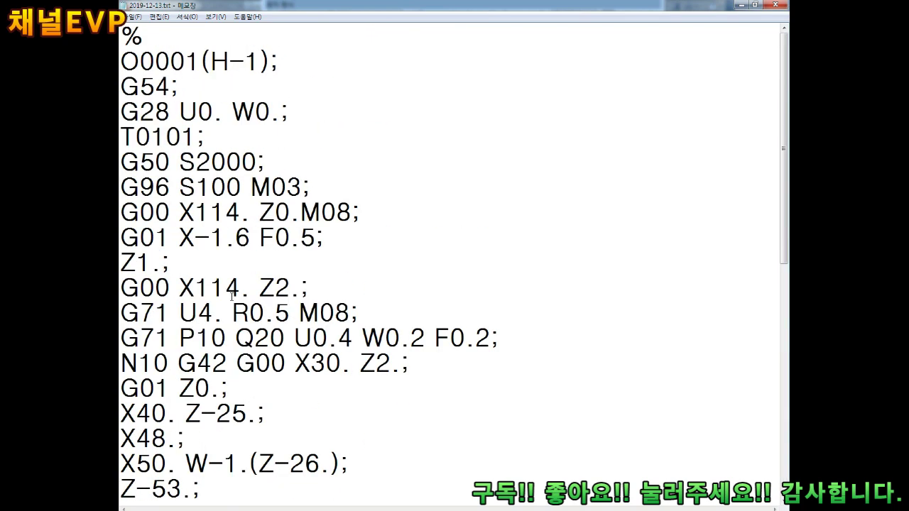
{"action": "key", "text": "alt+Tab"}
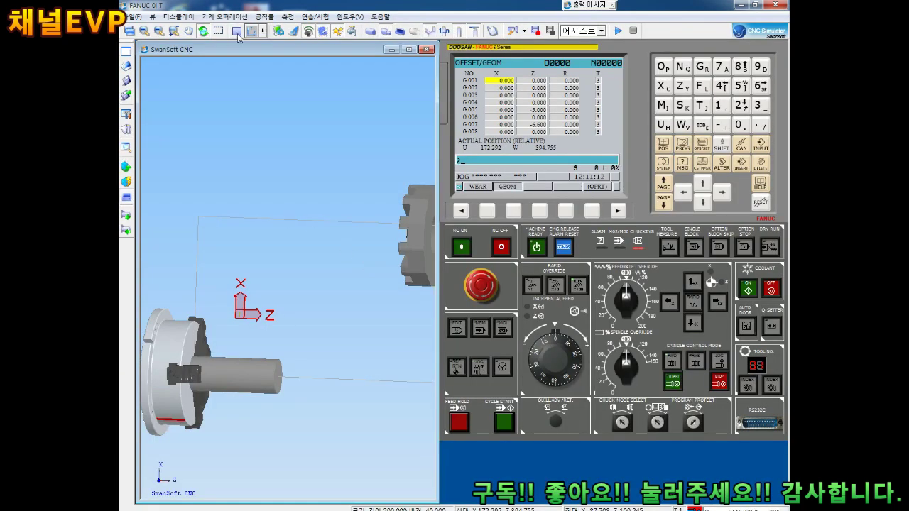
Switch the machine display to the flat 2D view
{"action": "left_click", "coordinate": [239, 32]}
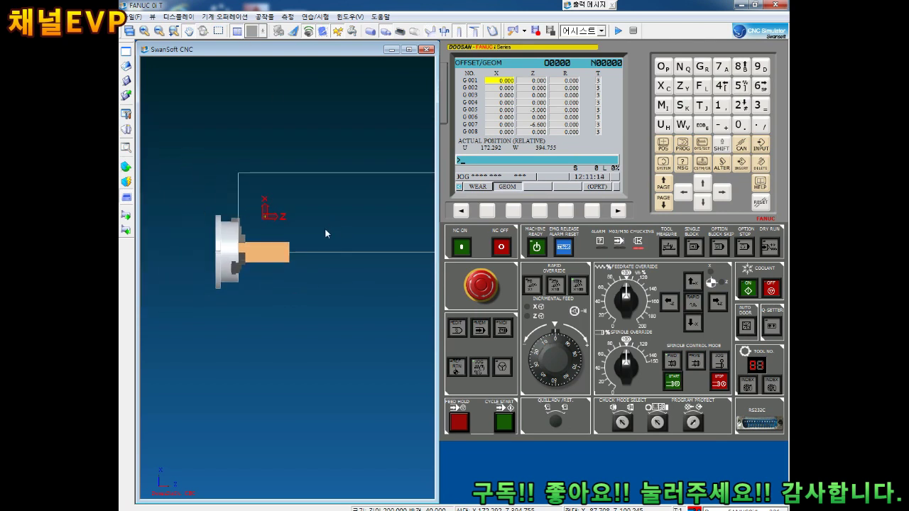
{"action": "scroll", "coordinate": [299, 251], "scroll_direction": "up", "scroll_amount": 1}
{"action": "scroll", "coordinate": [296, 278], "scroll_direction": "up", "scroll_amount": 1}
{"action": "scroll", "coordinate": [264, 254], "scroll_direction": "up", "scroll_amount": 1}
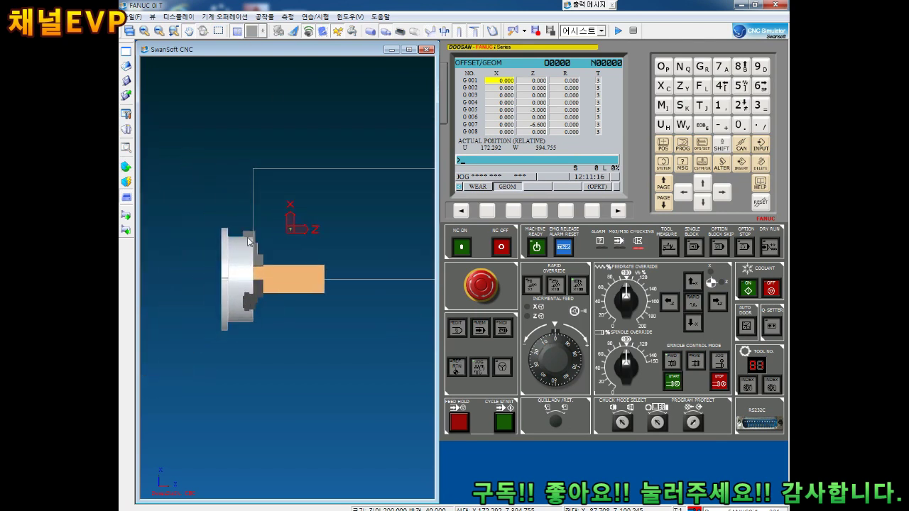
{"action": "scroll", "coordinate": [294, 223], "scroll_direction": "up", "scroll_amount": 1}
Give tool 001 a 55° insert with length 30 and mount it in magazine slot 01
{"action": "left_click", "coordinate": [127, 130]}
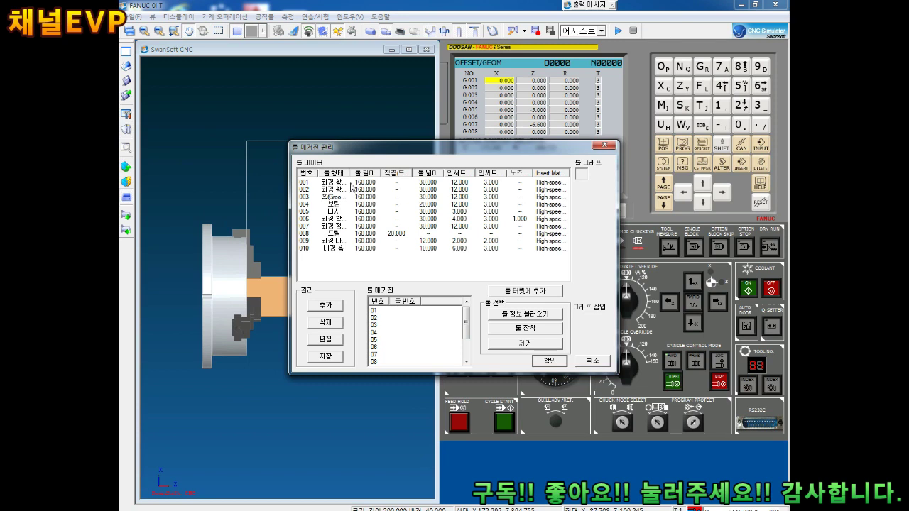
{"action": "double_click", "coordinate": [350, 186]}
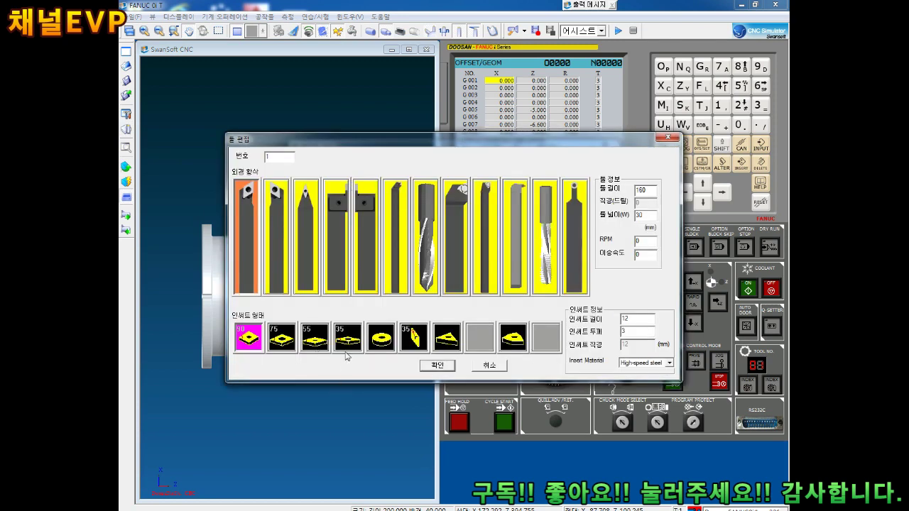
{"action": "left_click", "coordinate": [321, 341]}
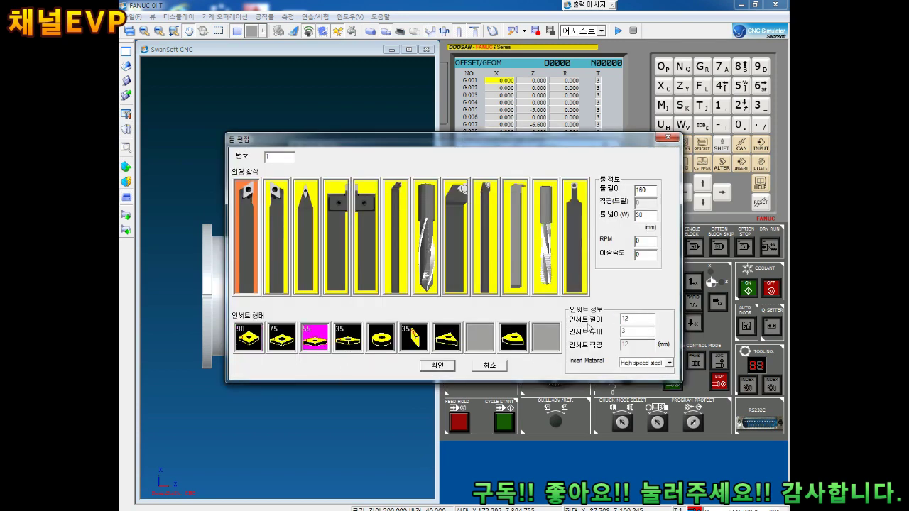
{"action": "double_click", "coordinate": [625, 320]}
{"action": "type", "text": "30"}
{"action": "left_click", "coordinate": [449, 365]}
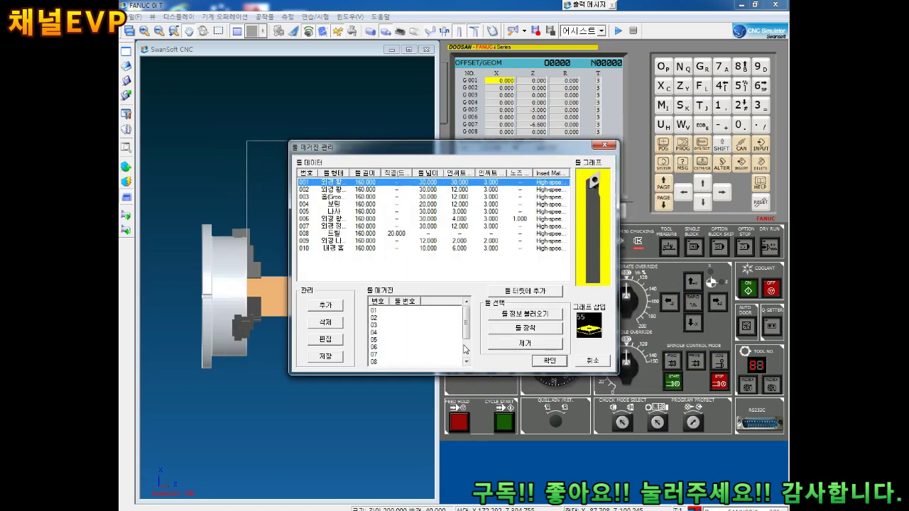
{"action": "left_click", "coordinate": [393, 309]}
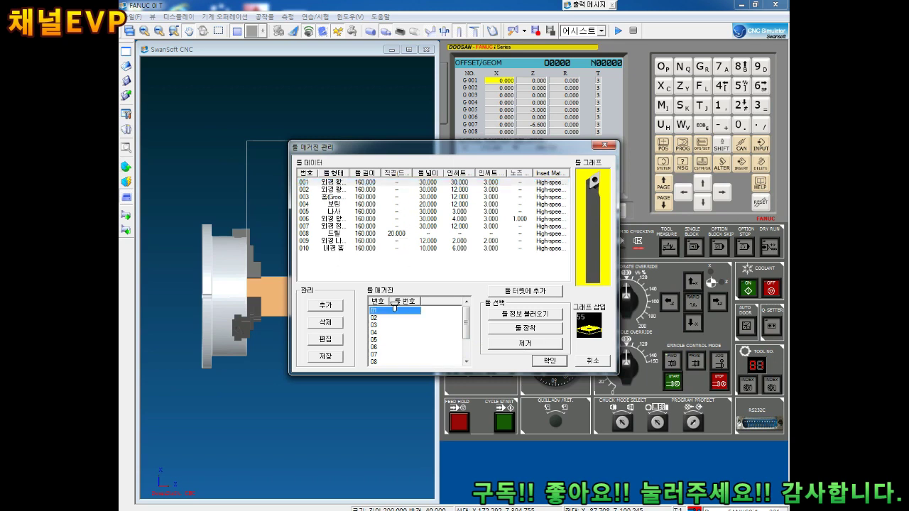
{"action": "left_click", "coordinate": [549, 361]}
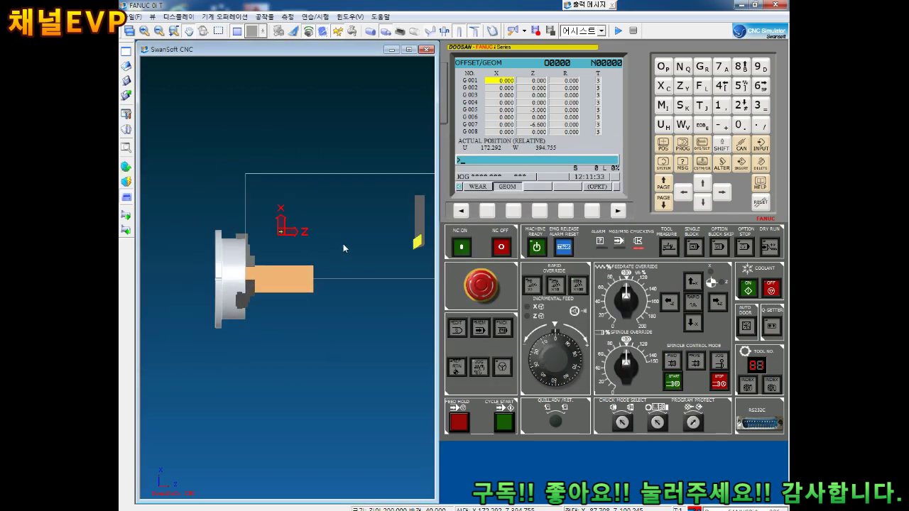
Reset the lathe view to its default framing and open the workpiece options list
{"action": "scroll", "coordinate": [334, 263], "scroll_direction": "up", "scroll_amount": 3}
{"action": "scroll", "coordinate": [377, 248], "scroll_direction": "up", "scroll_amount": 2}
{"action": "scroll", "coordinate": [356, 156], "scroll_direction": "down", "scroll_amount": 2}
{"action": "scroll", "coordinate": [347, 208], "scroll_direction": "down", "scroll_amount": 2}
{"action": "scroll", "coordinate": [335, 269], "scroll_direction": "down", "scroll_amount": 2}
{"action": "scroll", "coordinate": [356, 252], "scroll_direction": "down", "scroll_amount": 1}
{"action": "scroll", "coordinate": [356, 251], "scroll_direction": "down", "scroll_amount": 2}
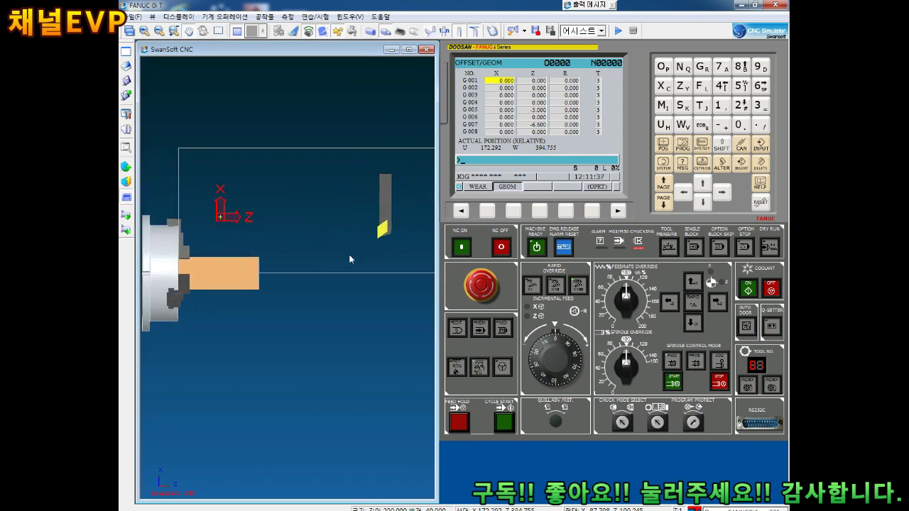
{"action": "scroll", "coordinate": [349, 251], "scroll_direction": "up", "scroll_amount": 1}
{"action": "scroll", "coordinate": [324, 256], "scroll_direction": "up", "scroll_amount": 1}
{"action": "scroll", "coordinate": [317, 240], "scroll_direction": "up", "scroll_amount": 2}
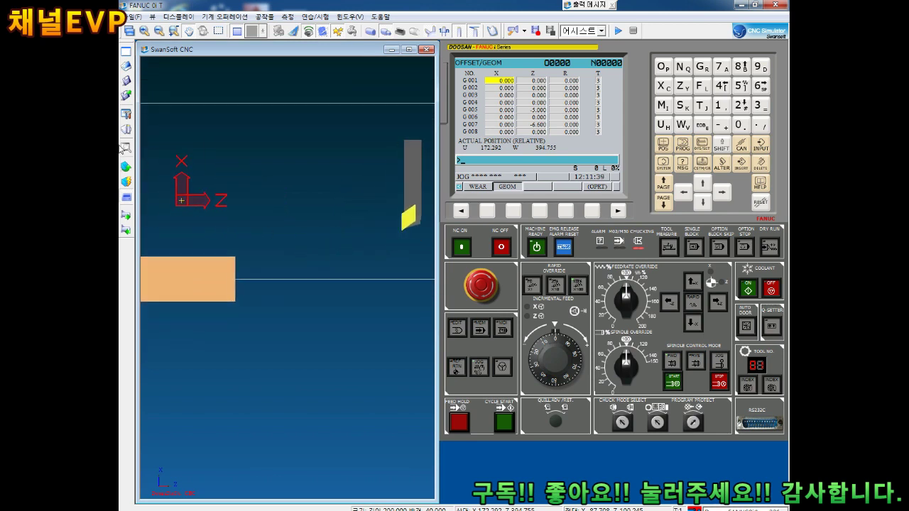
{"action": "left_click", "coordinate": [125, 167]}
{"action": "scroll", "coordinate": [305, 207], "scroll_direction": "down", "scroll_amount": 2}
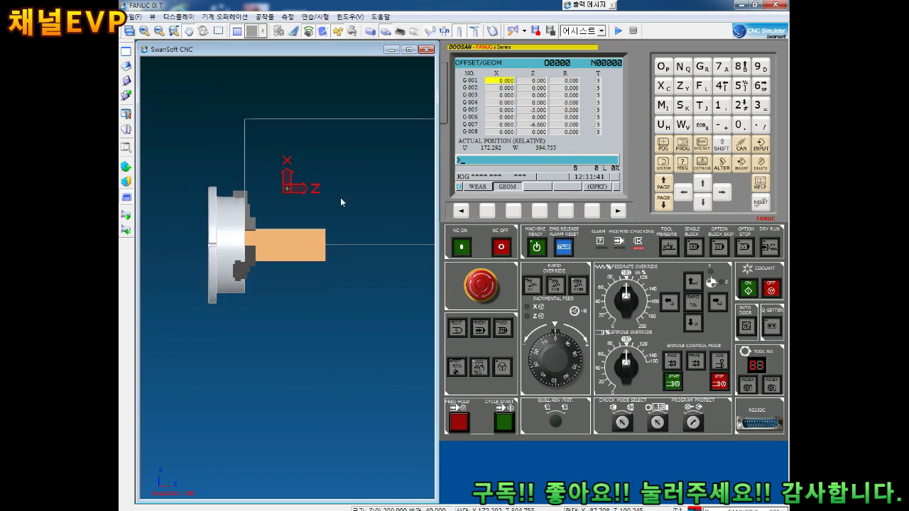
{"action": "scroll", "coordinate": [309, 237], "scroll_direction": "down", "scroll_amount": 1}
{"action": "left_click", "coordinate": [127, 167]}
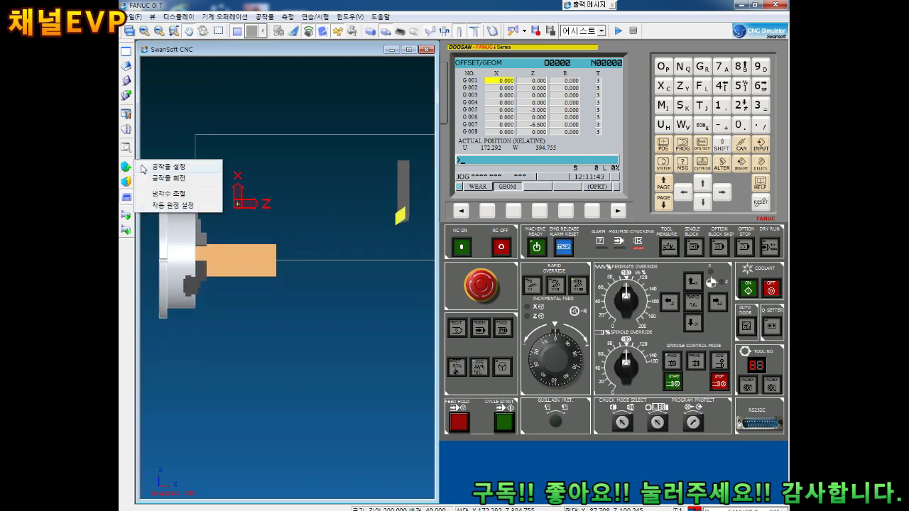
Mount the workpiece stock with length 20 in the chuck, dismissing the warning
{"action": "left_click", "coordinate": [167, 171]}
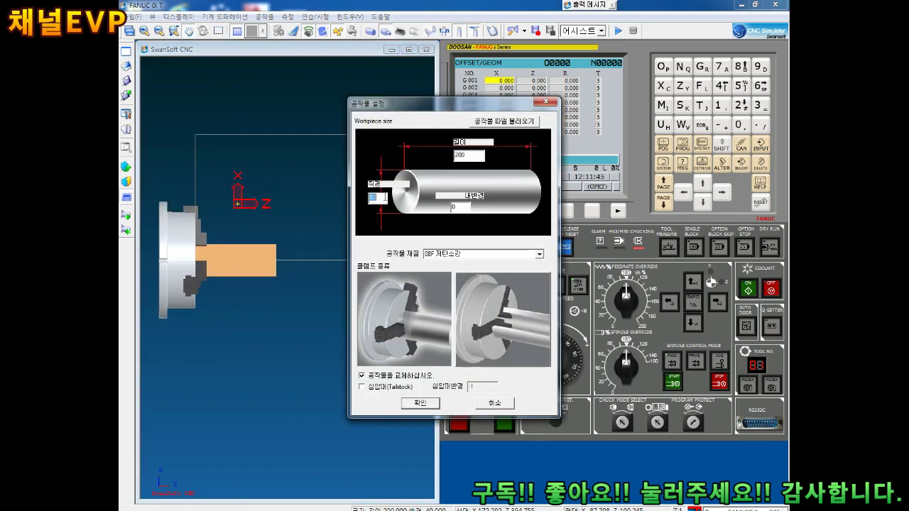
{"action": "type", "text": "11"}
{"action": "double_click", "coordinate": [469, 155]}
{"action": "type", "text": "20"}
{"action": "left_click", "coordinate": [420, 403]}
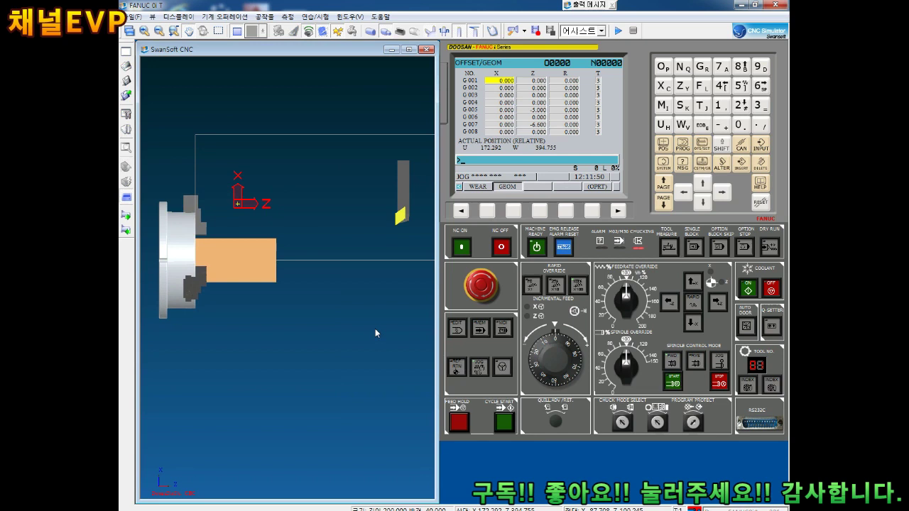
{"action": "scroll", "coordinate": [253, 266], "scroll_direction": "up", "scroll_amount": 2}
{"action": "scroll", "coordinate": [242, 234], "scroll_direction": "up", "scroll_amount": 1}
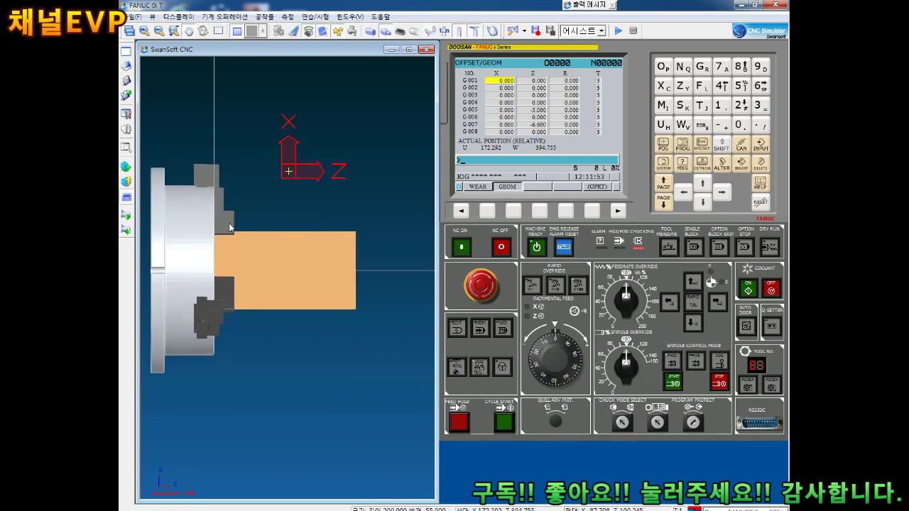
{"action": "left_click", "coordinate": [126, 231]}
{"action": "left_click", "coordinate": [521, 285]}
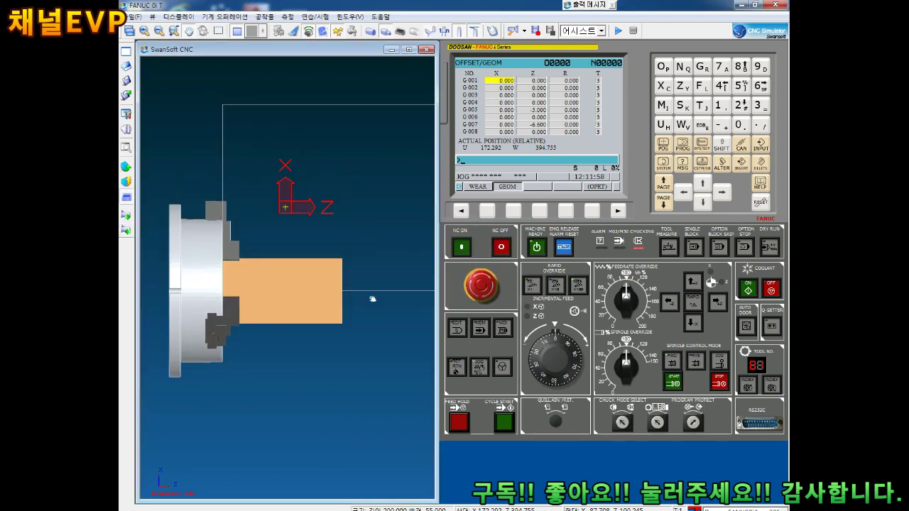
Set the work origin automatically and display the G54 work coordinate offsets
{"action": "left_click", "coordinate": [126, 166]}
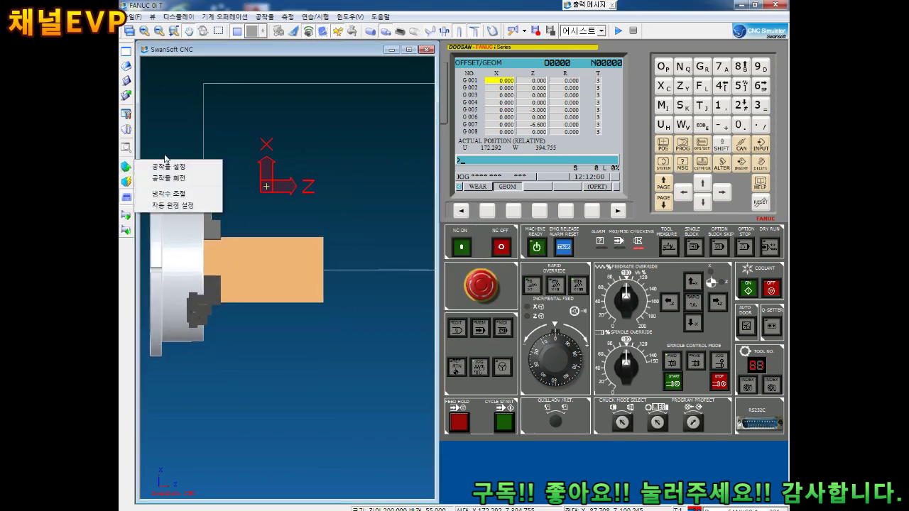
{"action": "left_click", "coordinate": [181, 205]}
{"action": "left_click", "coordinate": [445, 313]}
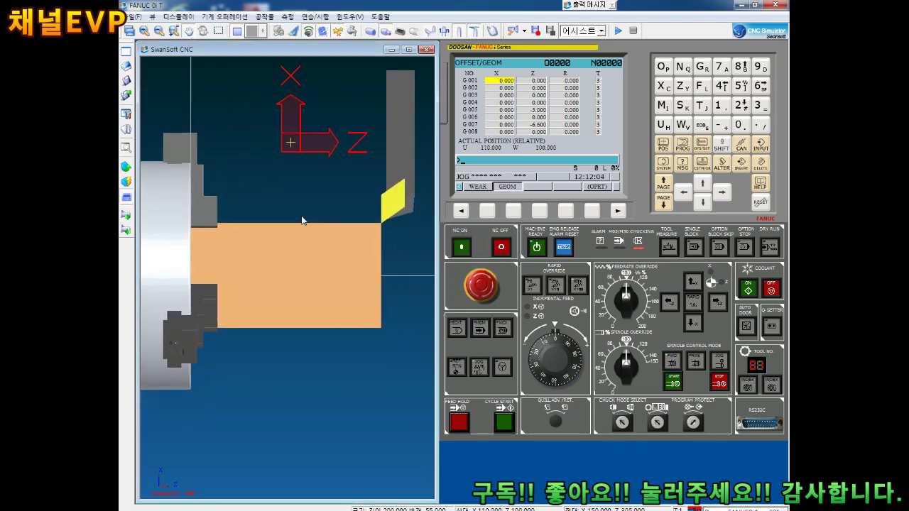
{"action": "left_click", "coordinate": [703, 146]}
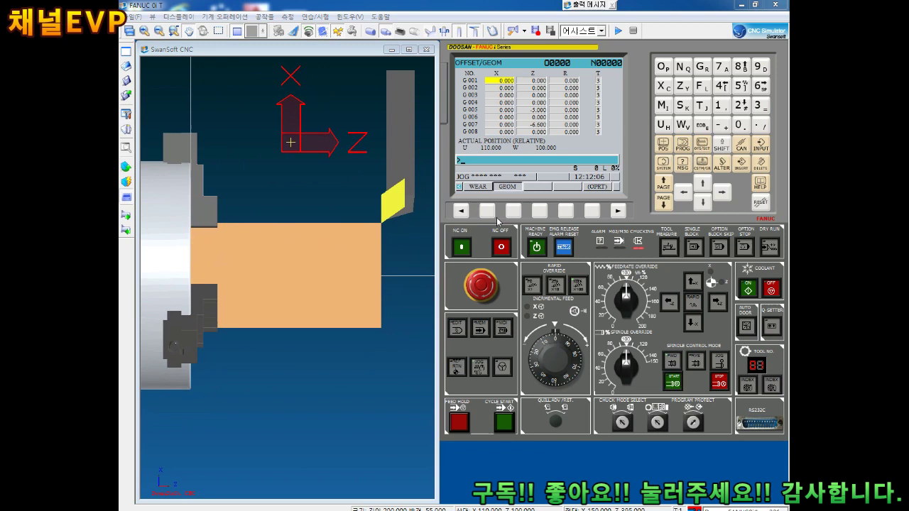
{"action": "left_click", "coordinate": [462, 211]}
{"action": "left_click", "coordinate": [541, 213]}
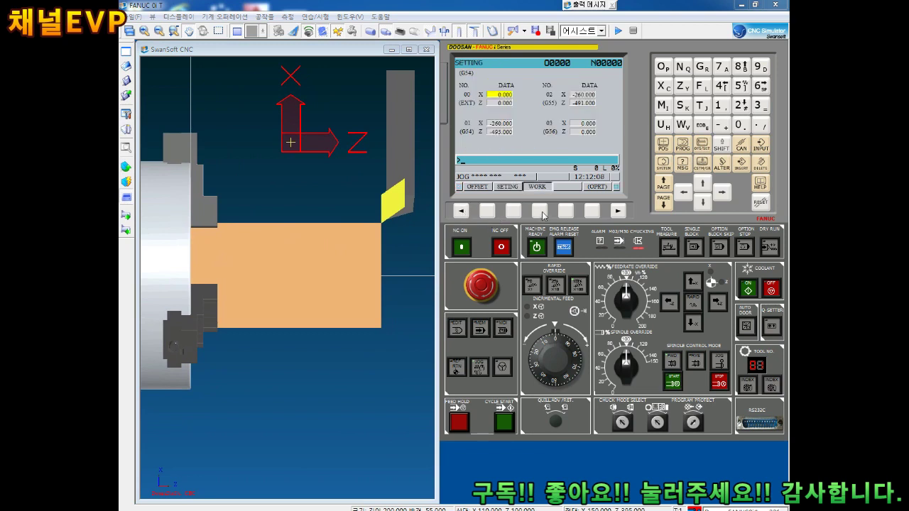
Measure the G54 Z offset from the tool tip, giving Z -395.000
{"action": "left_click", "coordinate": [703, 202]}
{"action": "left_click", "coordinate": [703, 203]}
{"action": "left_click", "coordinate": [666, 88]}
{"action": "left_click", "coordinate": [720, 106]}
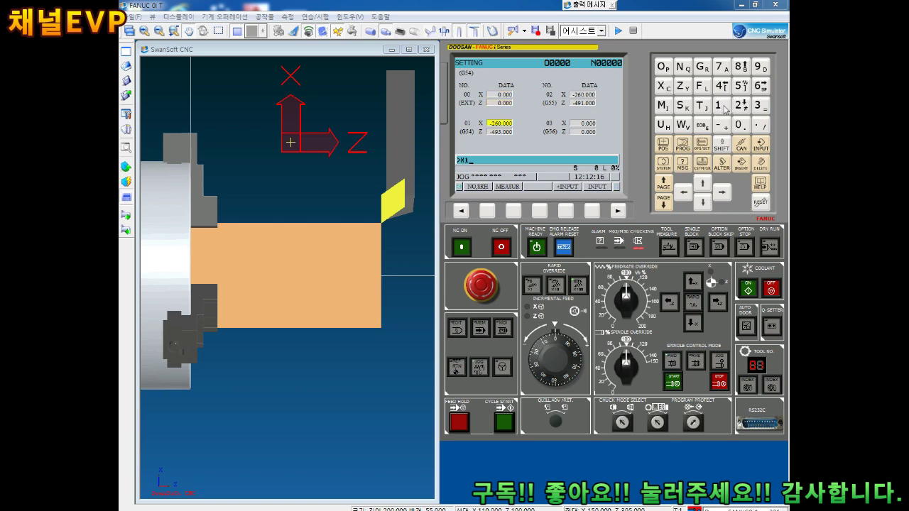
{"action": "left_click", "coordinate": [720, 105]}
{"action": "left_click", "coordinate": [741, 126]}
{"action": "left_click", "coordinate": [763, 126]}
{"action": "left_click", "coordinate": [513, 210]}
{"action": "left_click", "coordinate": [514, 210]}
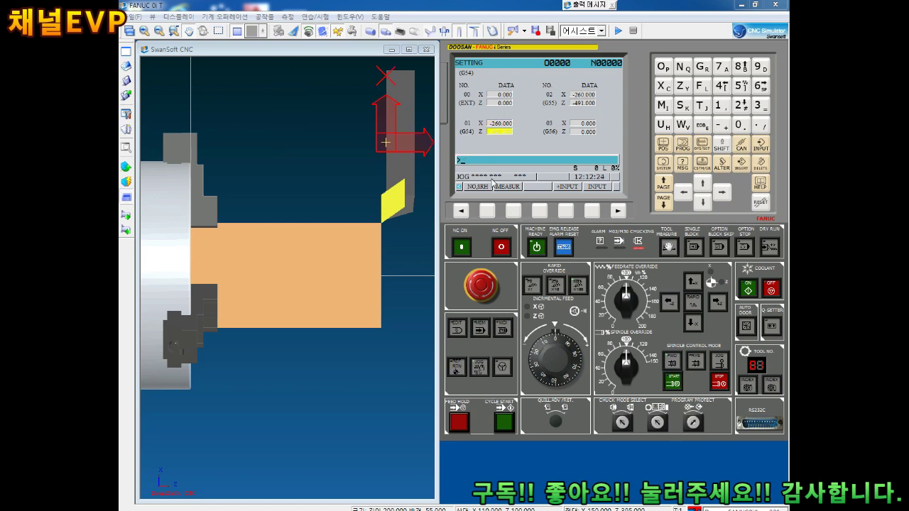
{"action": "mouse_move", "coordinate": [294, 276]}
{"action": "middle_mouse_down"}
{"action": "mouse_move", "coordinate": [285, 251]}
{"action": "mouse_move", "coordinate": [320, 259]}
{"action": "middle_mouse_up"}
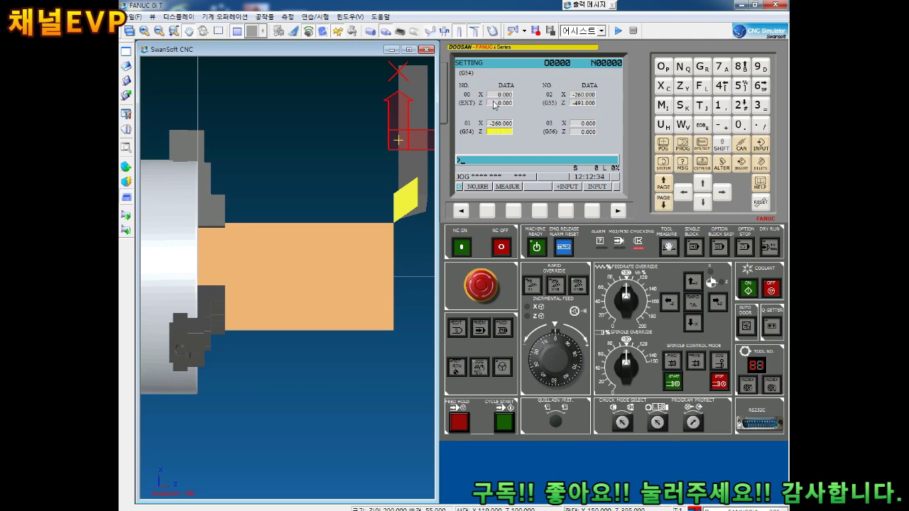
Enter -0.500 as the EXT Z work shift
{"action": "left_click", "coordinate": [703, 184]}
{"action": "left_click", "coordinate": [703, 184]}
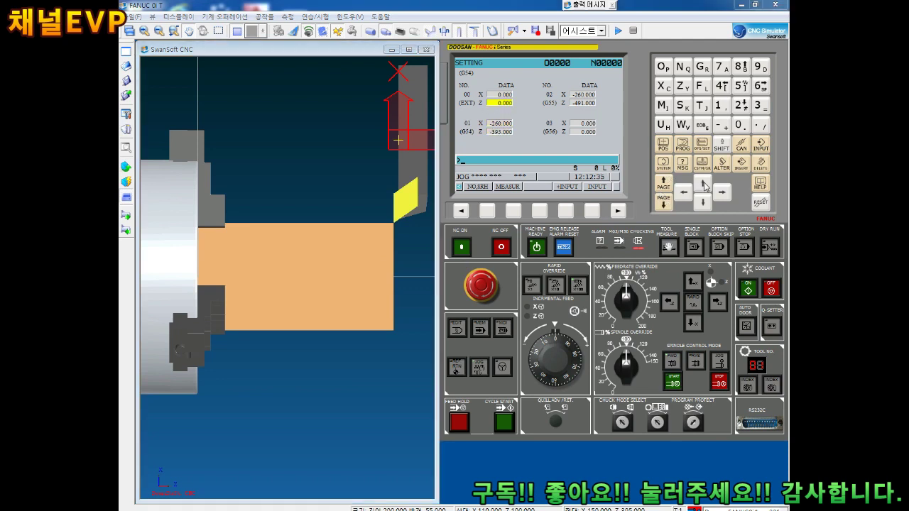
{"action": "left_click", "coordinate": [726, 127]}
{"action": "left_click", "coordinate": [740, 126]}
{"action": "left_click", "coordinate": [758, 125]}
{"action": "left_click", "coordinate": [741, 89]}
{"action": "left_click", "coordinate": [761, 146]}
Switch to EDIT mode and call up program O0001 from the program directory
{"action": "left_click", "coordinate": [456, 328]}
{"action": "left_click", "coordinate": [685, 147]}
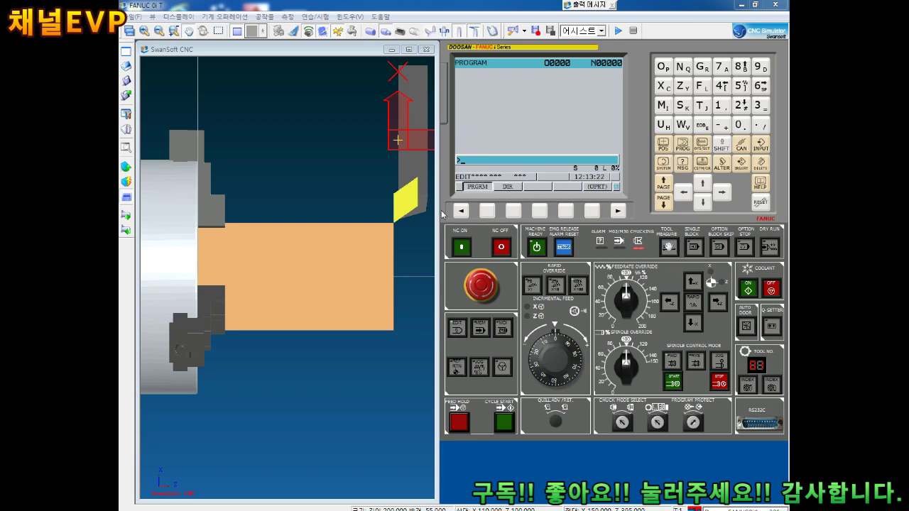
{"action": "left_click", "coordinate": [513, 211]}
{"action": "left_click", "coordinate": [661, 67]}
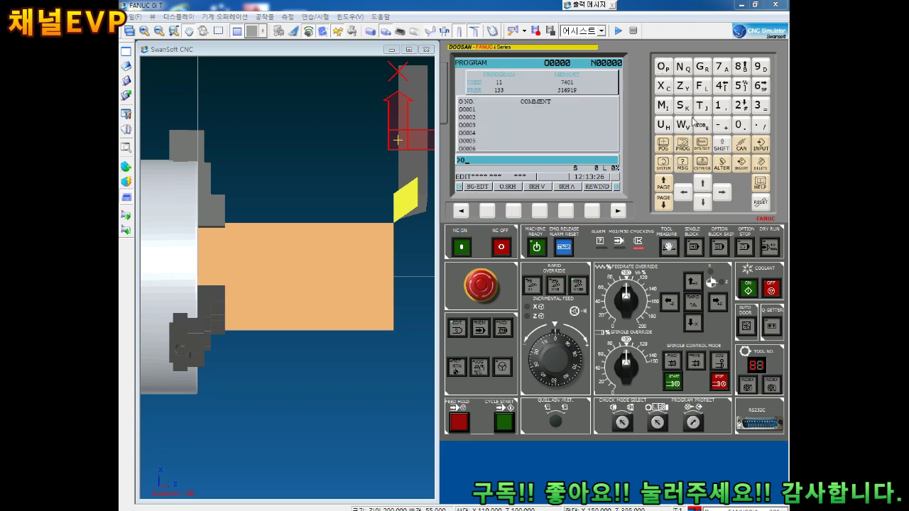
{"action": "left_click", "coordinate": [702, 202]}
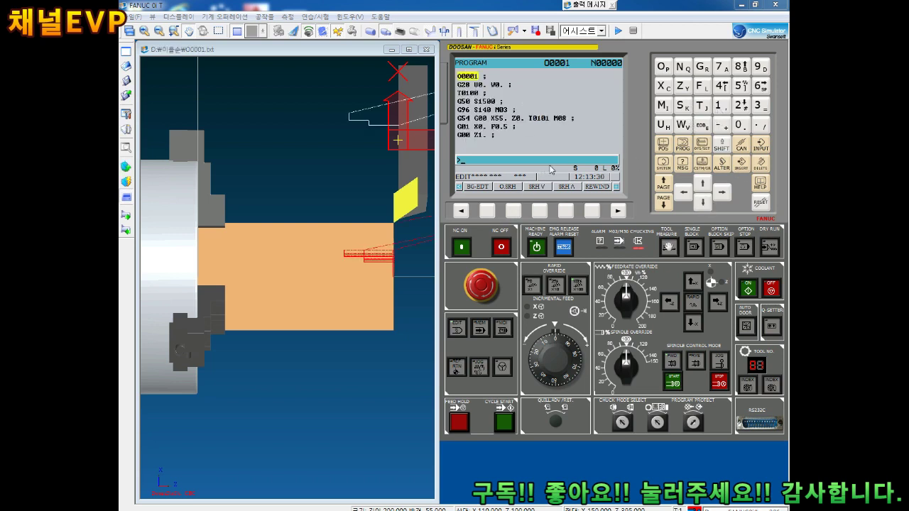
Open 2019-12-13.txt as NC code from D:\해오라기, discarding current program changes
{"action": "left_click", "coordinate": [127, 66]}
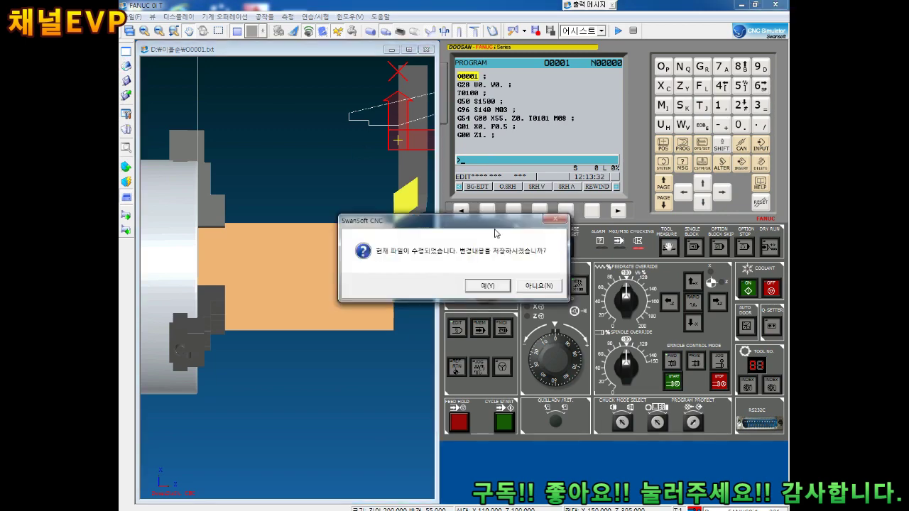
{"action": "left_click", "coordinate": [539, 287]}
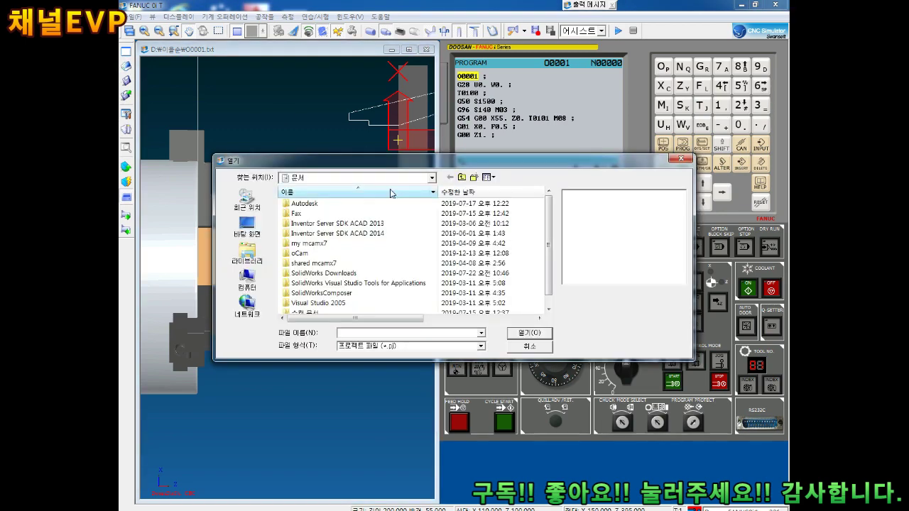
{"action": "left_click", "coordinate": [432, 177]}
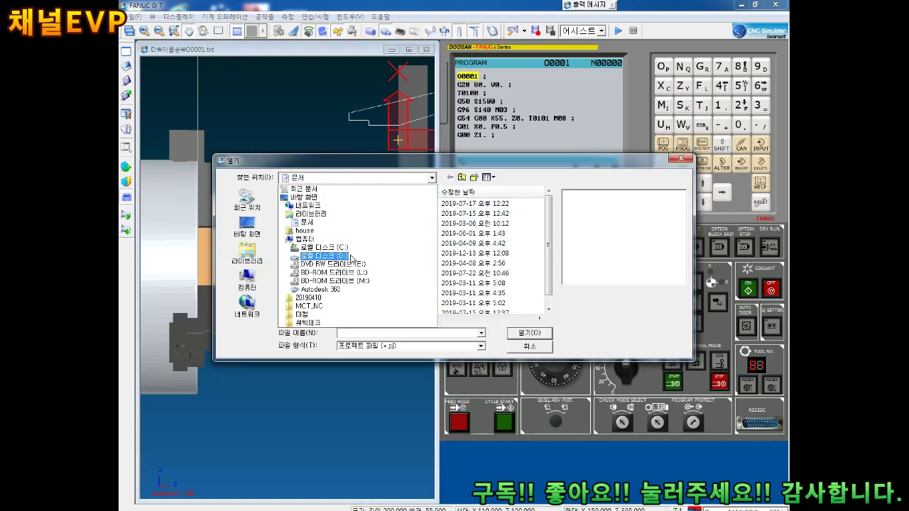
{"action": "left_click", "coordinate": [342, 255]}
{"action": "double_click", "coordinate": [304, 233]}
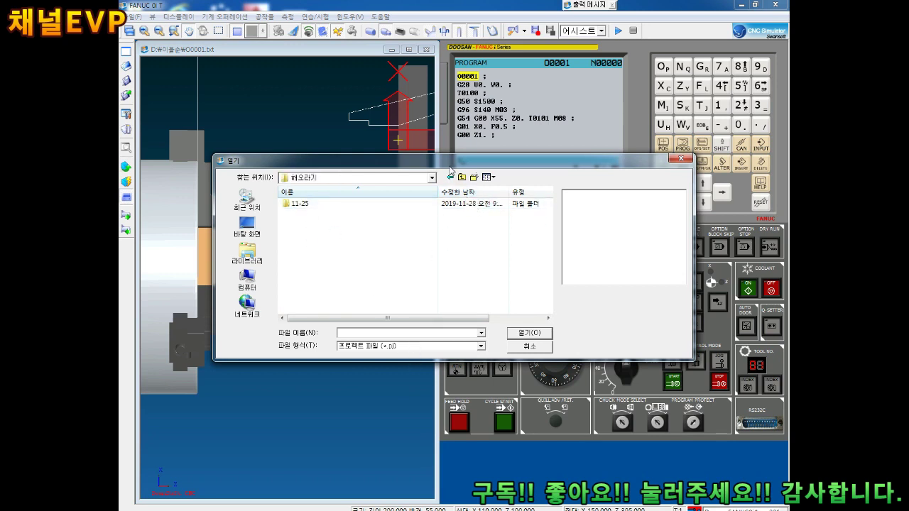
{"action": "left_click_drag", "start_coordinate": [450, 169], "coordinate": [440, 106]}
{"action": "left_click", "coordinate": [364, 285]}
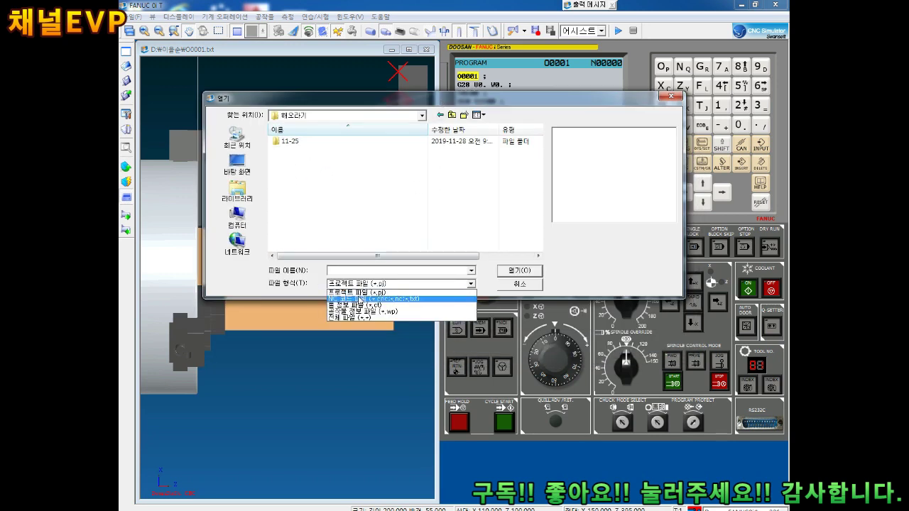
{"action": "left_click", "coordinate": [360, 299]}
{"action": "double_click", "coordinate": [312, 152]}
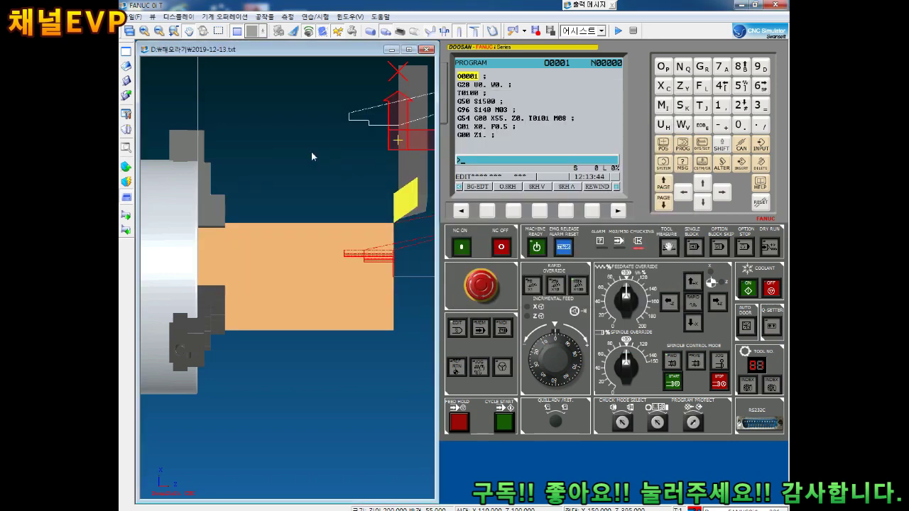
Zoom in to inspect the toolpath, then select MEM mode and lower the feedrate override
{"action": "scroll", "coordinate": [351, 256], "scroll_direction": "up", "scroll_amount": 2}
{"action": "scroll", "coordinate": [359, 258], "scroll_direction": "up", "scroll_amount": 2}
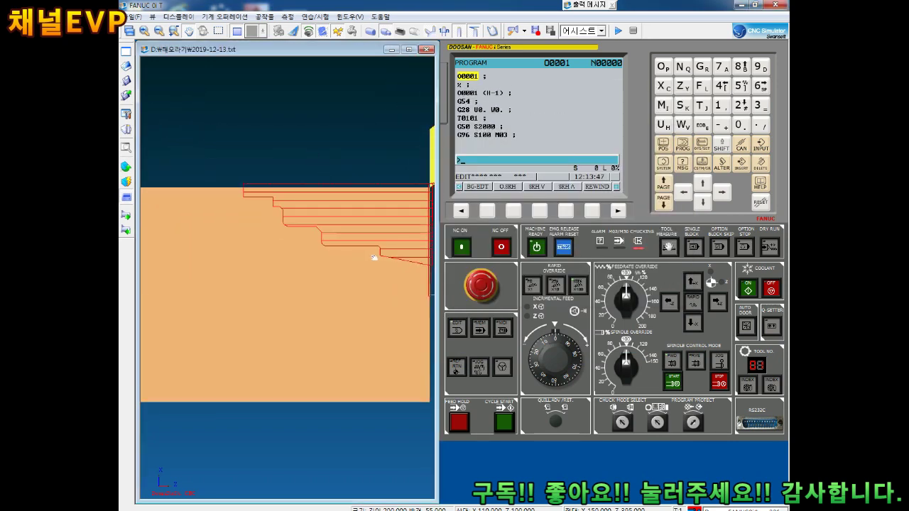
{"action": "scroll", "coordinate": [375, 258], "scroll_direction": "up", "scroll_amount": 2}
{"action": "scroll", "coordinate": [341, 248], "scroll_direction": "up", "scroll_amount": 2}
{"action": "scroll", "coordinate": [375, 261], "scroll_direction": "down", "scroll_amount": 2}
{"action": "scroll", "coordinate": [334, 235], "scroll_direction": "down", "scroll_amount": 1}
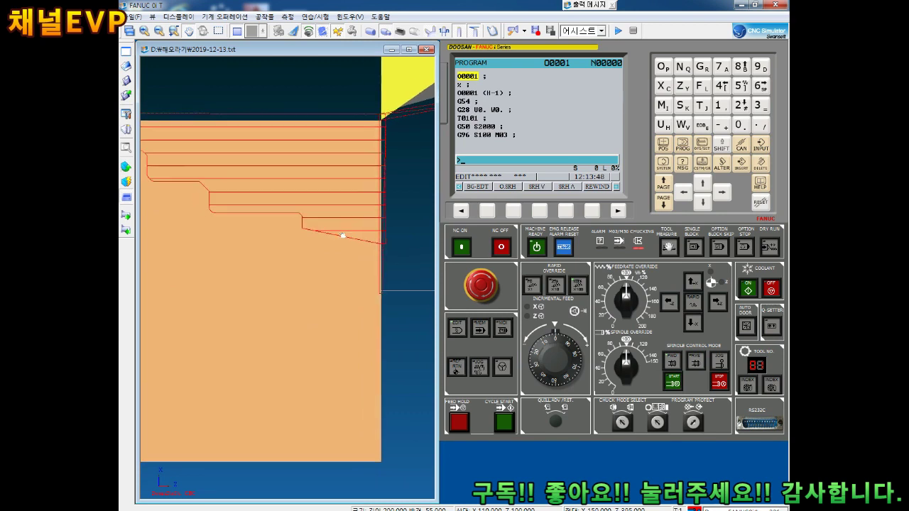
{"action": "scroll", "coordinate": [351, 244], "scroll_direction": "down", "scroll_amount": 2}
{"action": "scroll", "coordinate": [373, 257], "scroll_direction": "down", "scroll_amount": 2}
{"action": "scroll", "coordinate": [372, 257], "scroll_direction": "down", "scroll_amount": 2}
{"action": "scroll", "coordinate": [380, 258], "scroll_direction": "down", "scroll_amount": 1}
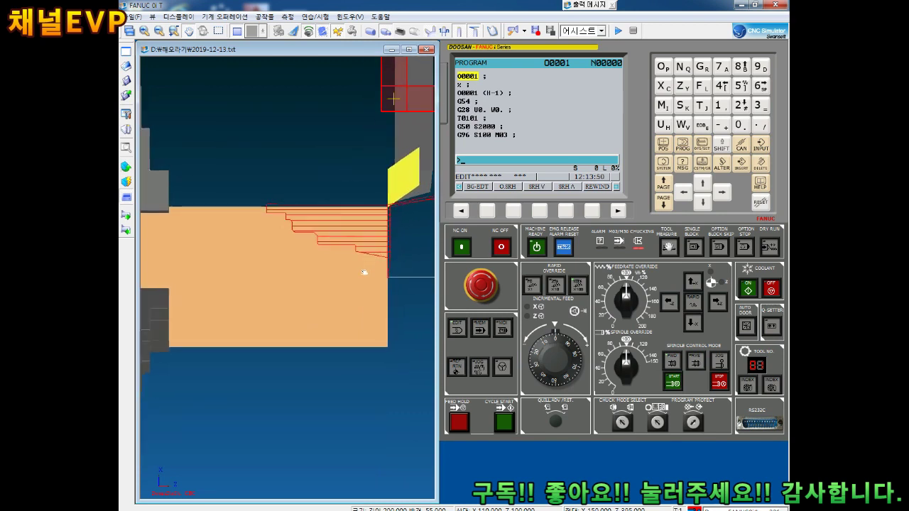
{"action": "scroll", "coordinate": [366, 270], "scroll_direction": "down", "scroll_amount": 1}
{"action": "scroll", "coordinate": [362, 264], "scroll_direction": "down", "scroll_amount": 1}
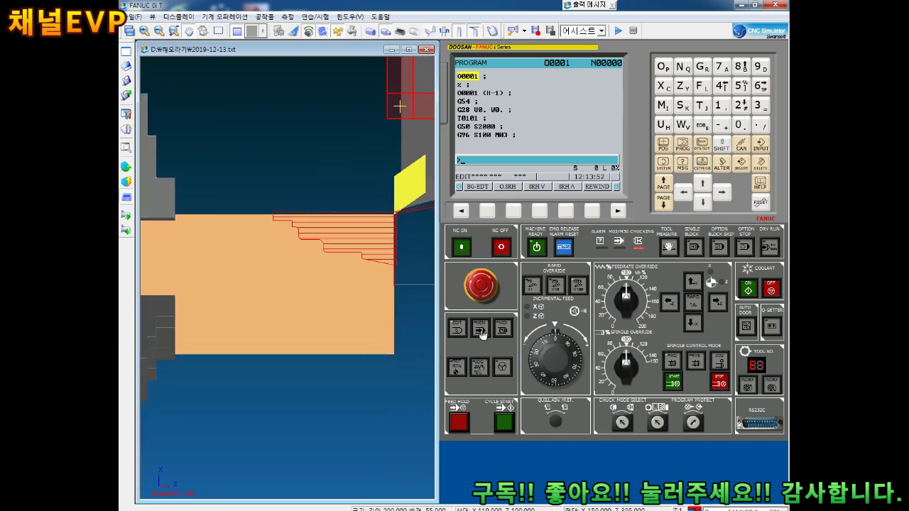
{"action": "left_click", "coordinate": [481, 328]}
{"action": "left_click", "coordinate": [638, 323]}
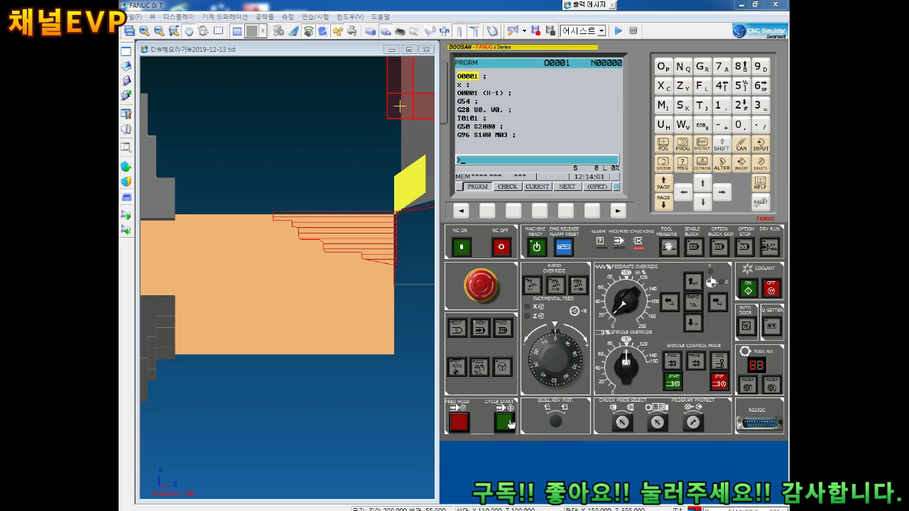
Reset the control and return the tool to the X reference position in REF mode
{"action": "left_click", "coordinate": [764, 210]}
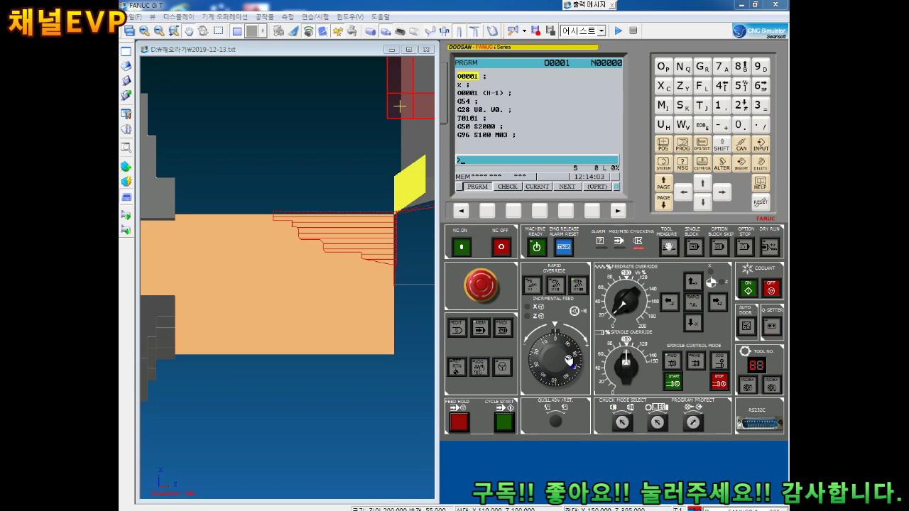
{"action": "left_click", "coordinate": [456, 373]}
{"action": "left_click", "coordinate": [698, 282]}
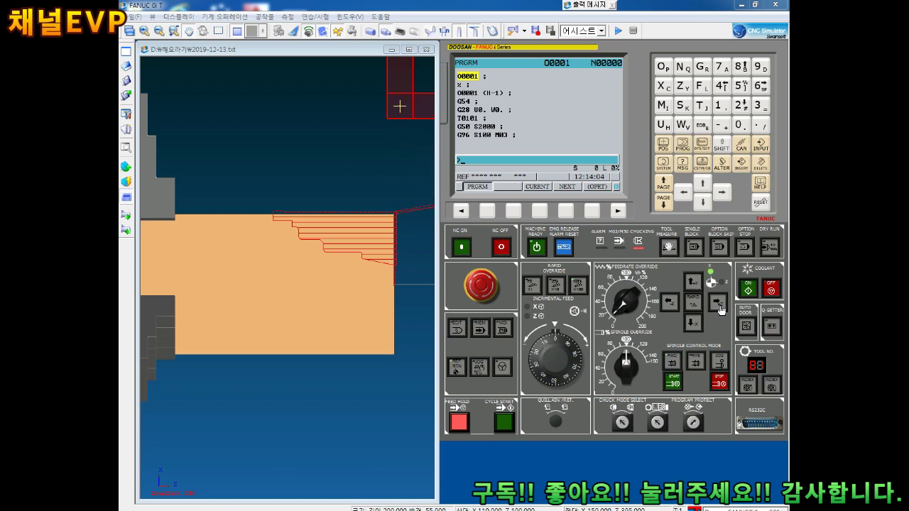
Reset the tool from the workpiece menu and bring up the work offset page
{"action": "left_click", "coordinate": [127, 169]}
{"action": "left_click", "coordinate": [180, 205]}
{"action": "left_click", "coordinate": [455, 305]}
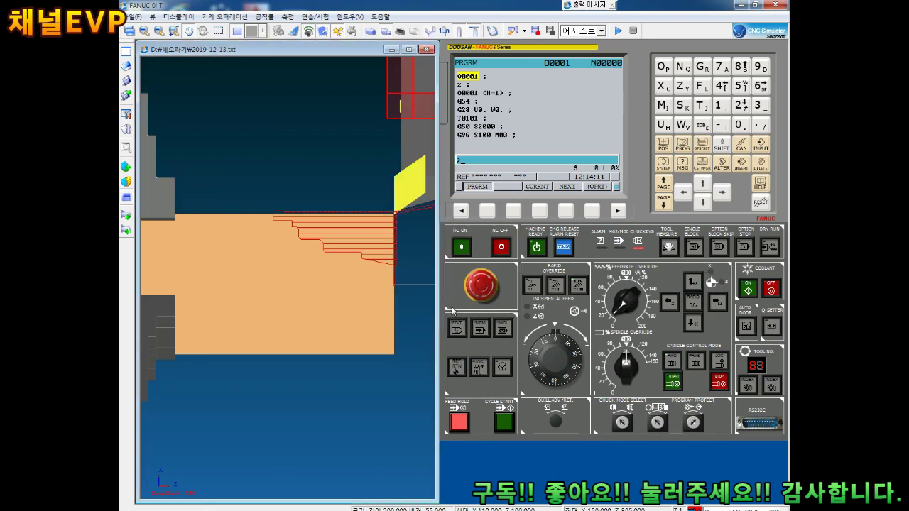
{"action": "left_click", "coordinate": [703, 145]}
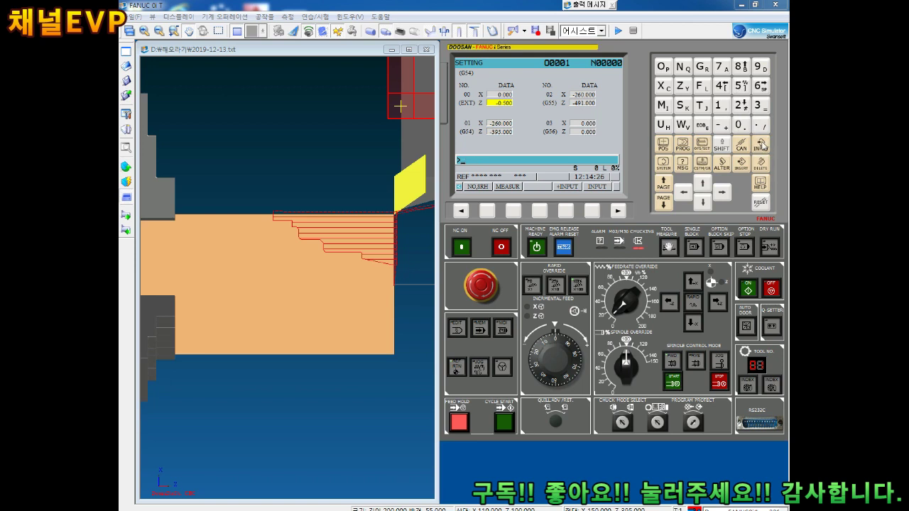
Start the loaded program with Cycle Start so the G71 cycle turns the stepped profile
{"action": "left_click", "coordinate": [686, 149]}
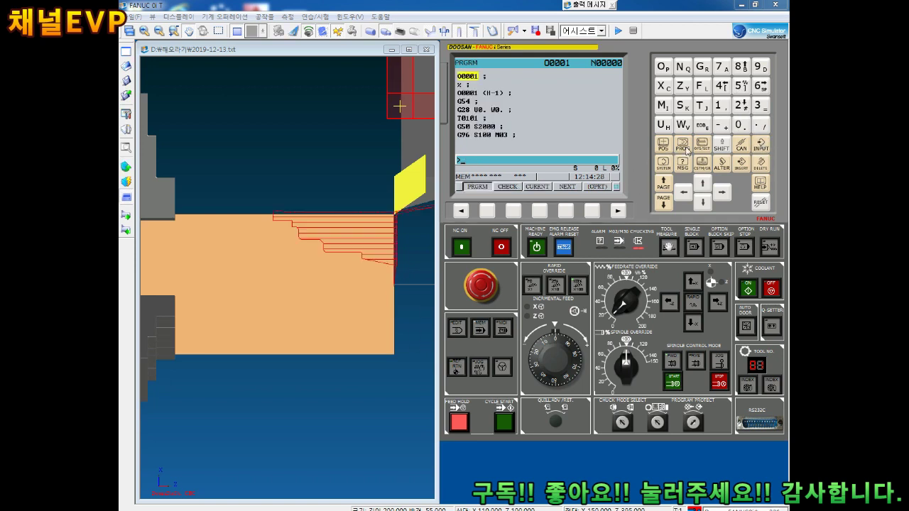
{"action": "left_click", "coordinate": [502, 424]}
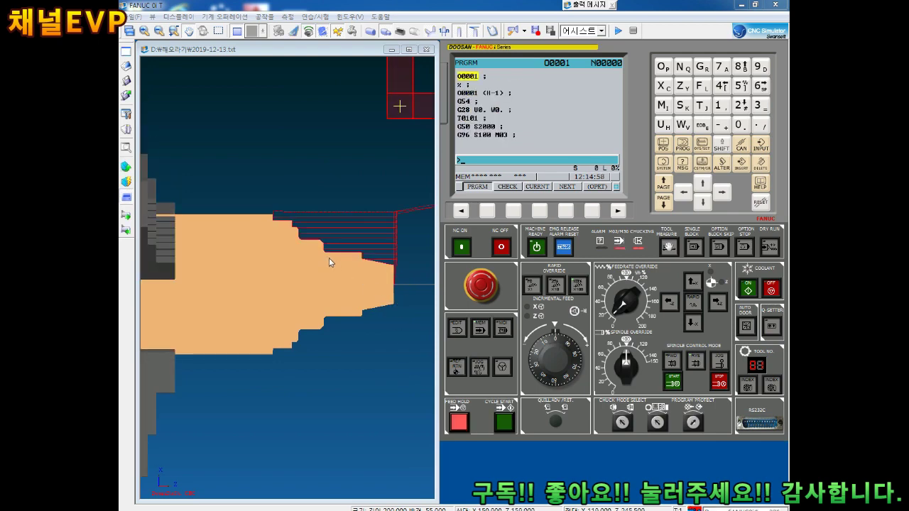
{"action": "scroll", "coordinate": [316, 263], "scroll_direction": "up", "scroll_amount": 1}
{"action": "scroll", "coordinate": [325, 253], "scroll_direction": "up", "scroll_amount": 1}
{"action": "scroll", "coordinate": [277, 214], "scroll_direction": "up", "scroll_amount": 1}
{"action": "scroll", "coordinate": [277, 218], "scroll_direction": "down", "scroll_amount": 1}
{"action": "scroll", "coordinate": [245, 195], "scroll_direction": "down", "scroll_amount": 1}
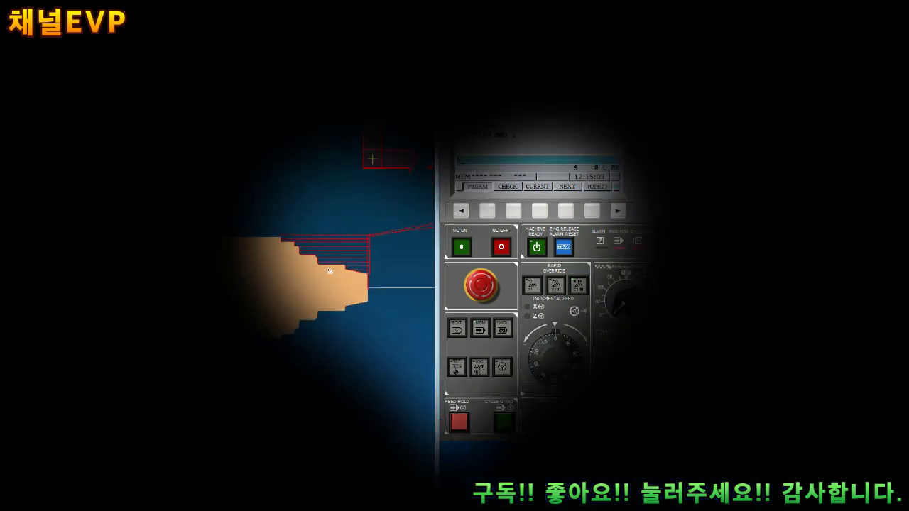